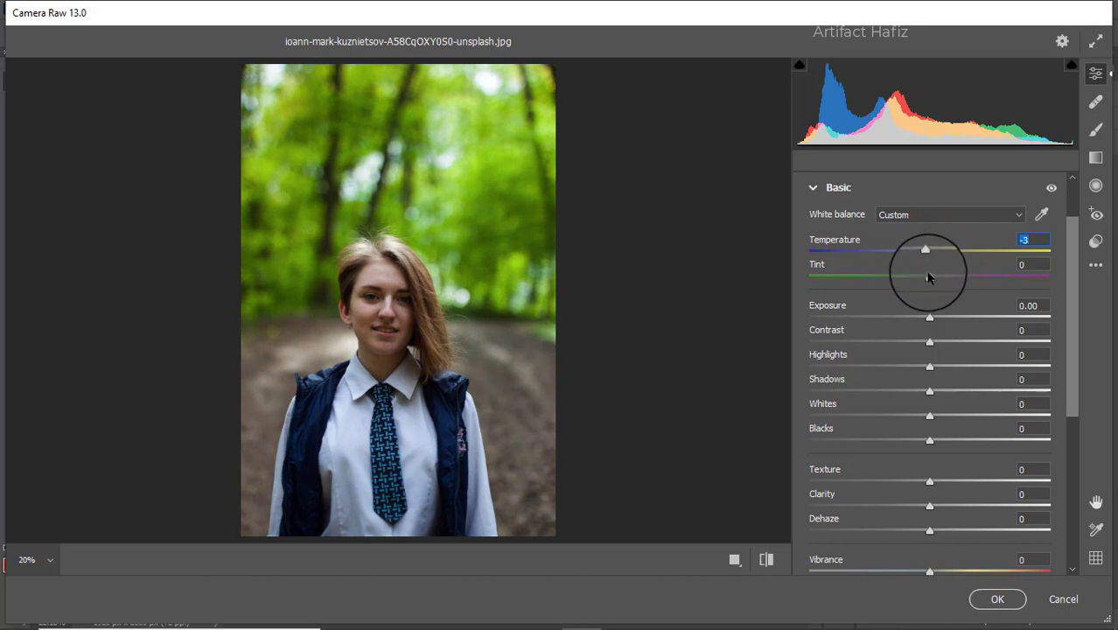
Step: Set Tint to -1, Exposure to -0.35, Contrast to +3, Highlights to -29, Whites to +49, Shadows to +44 and Blacks to -7
left_click_drag(929, 274, 935, 372)
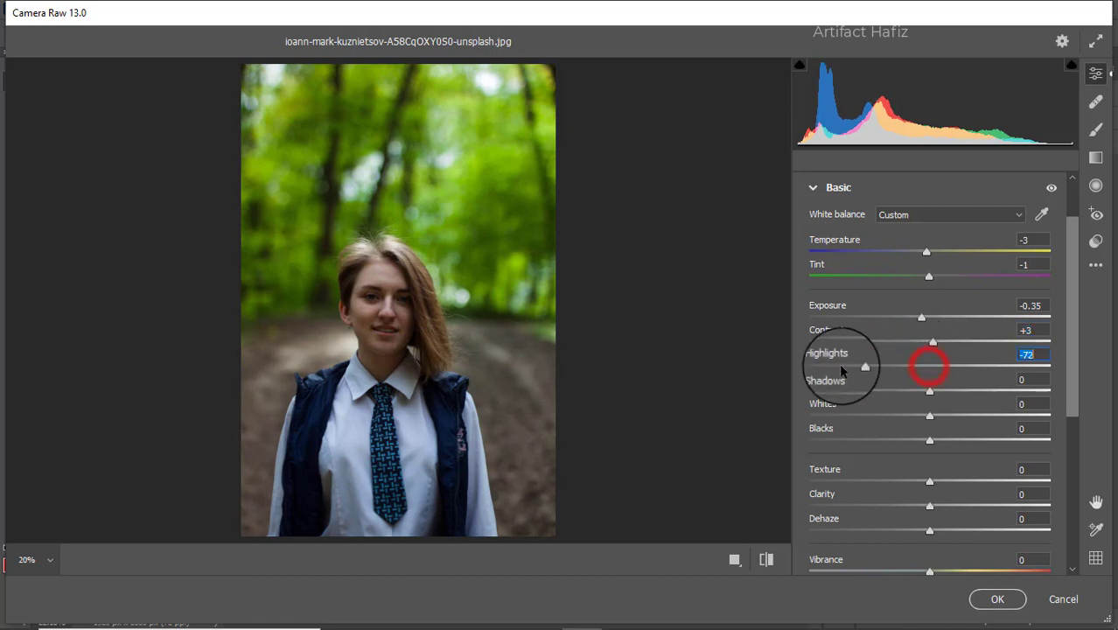
left_click_drag(842, 369, 894, 368)
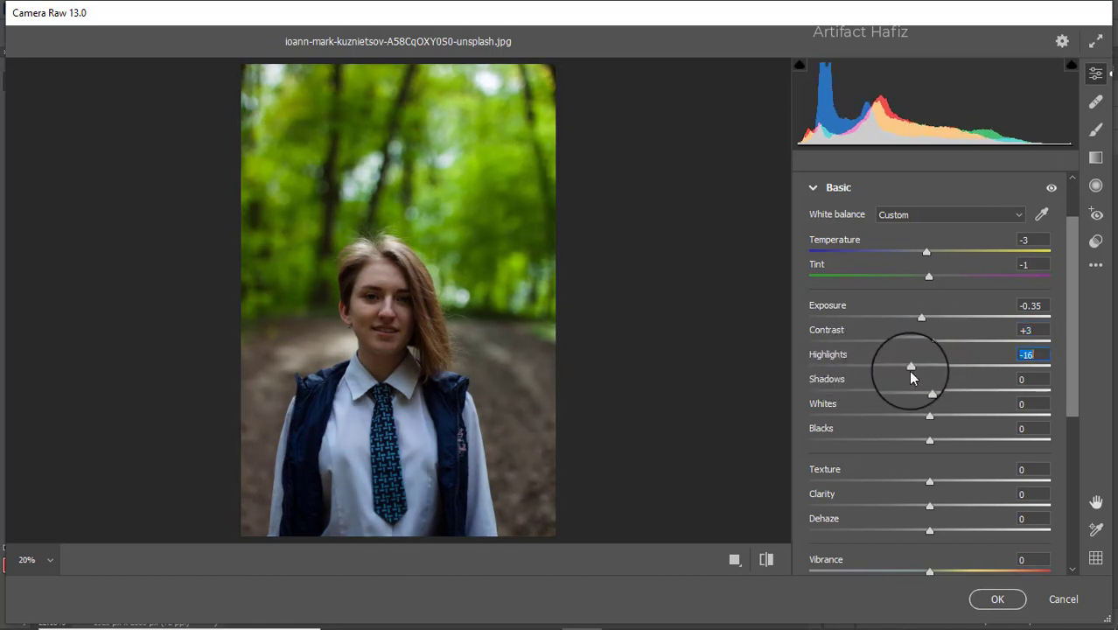
left_click_drag(929, 416, 989, 420)
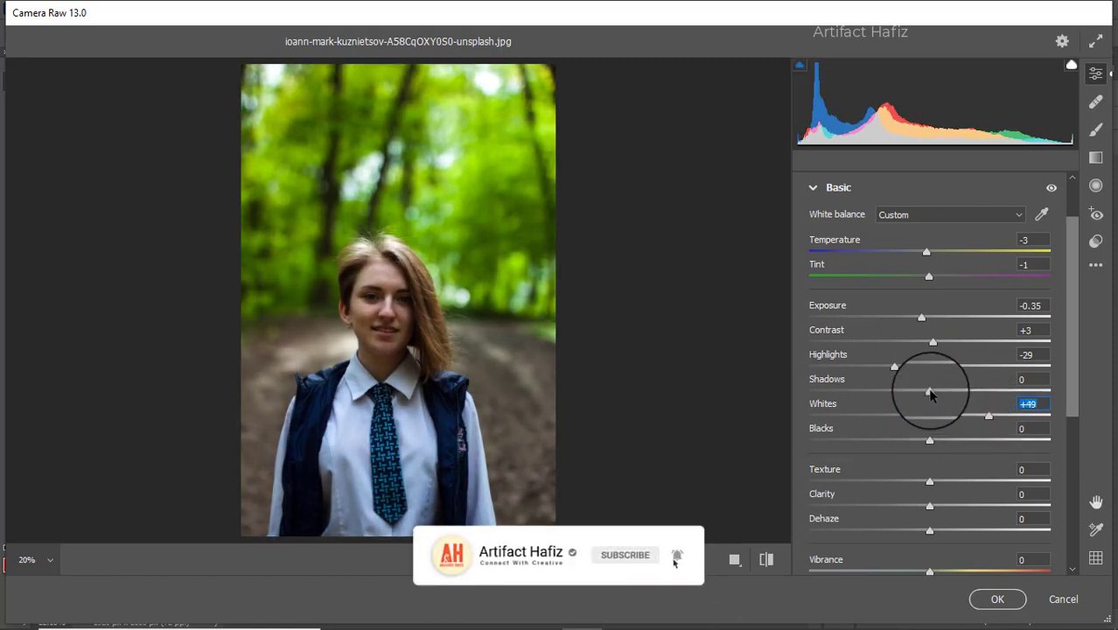
left_click_drag(929, 391, 988, 393)
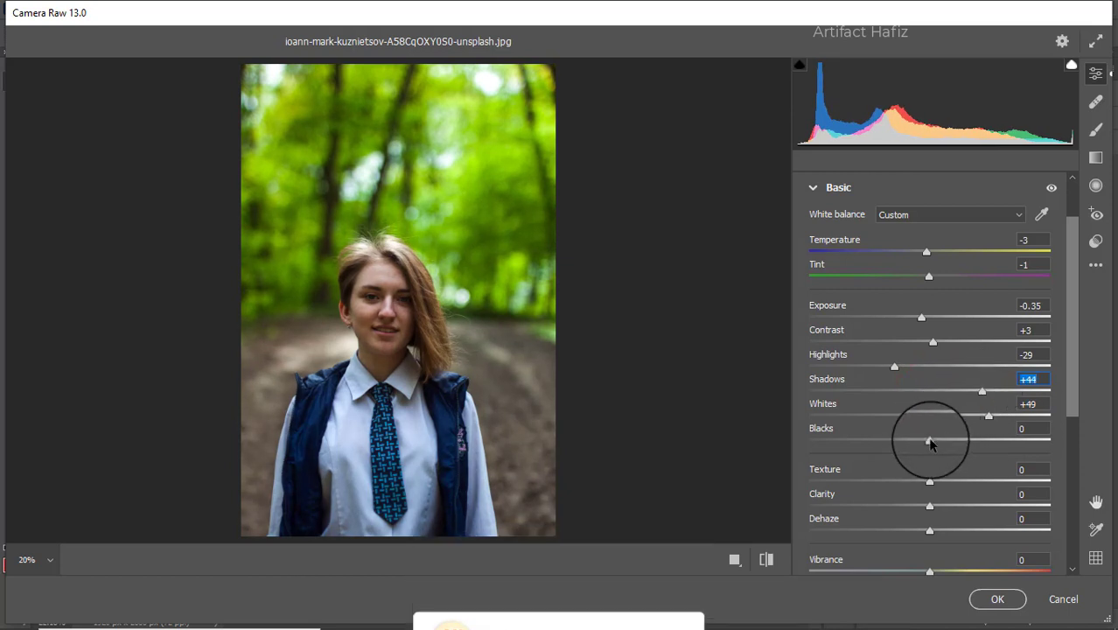
mouse_move(929, 439)
left_mouse_down()
mouse_move(882, 444)
mouse_move(923, 441)
left_mouse_up()
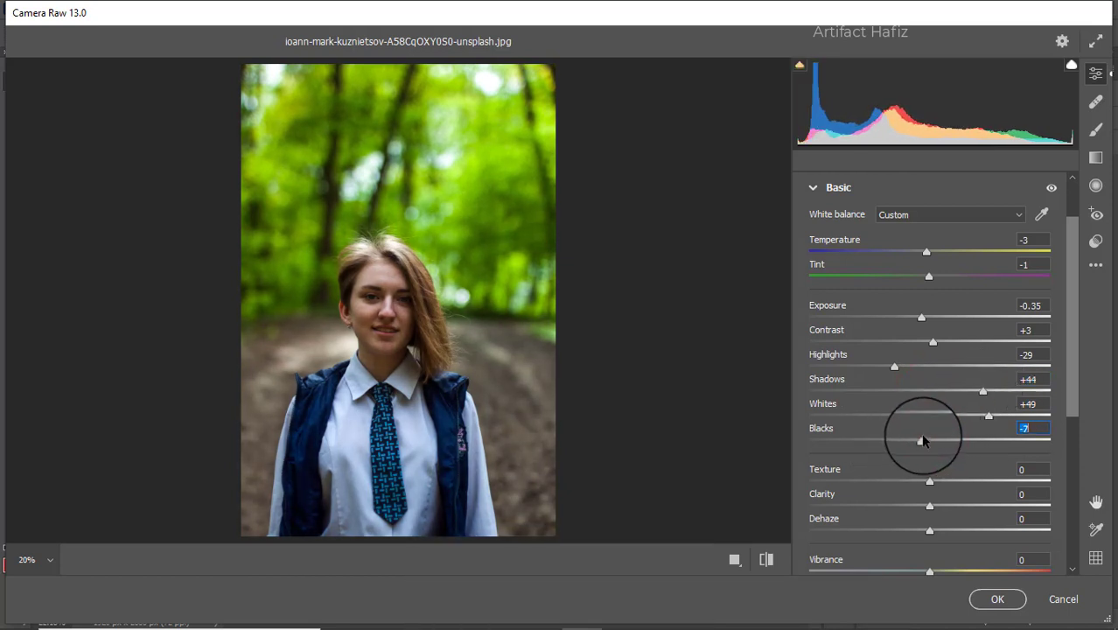
Step: Set Texture to +3, Clarity to +2, Dehaze to +12, Vibrance to +51 and Saturation to -10 in the basic adjustments
scroll(946, 412, "down", 3)
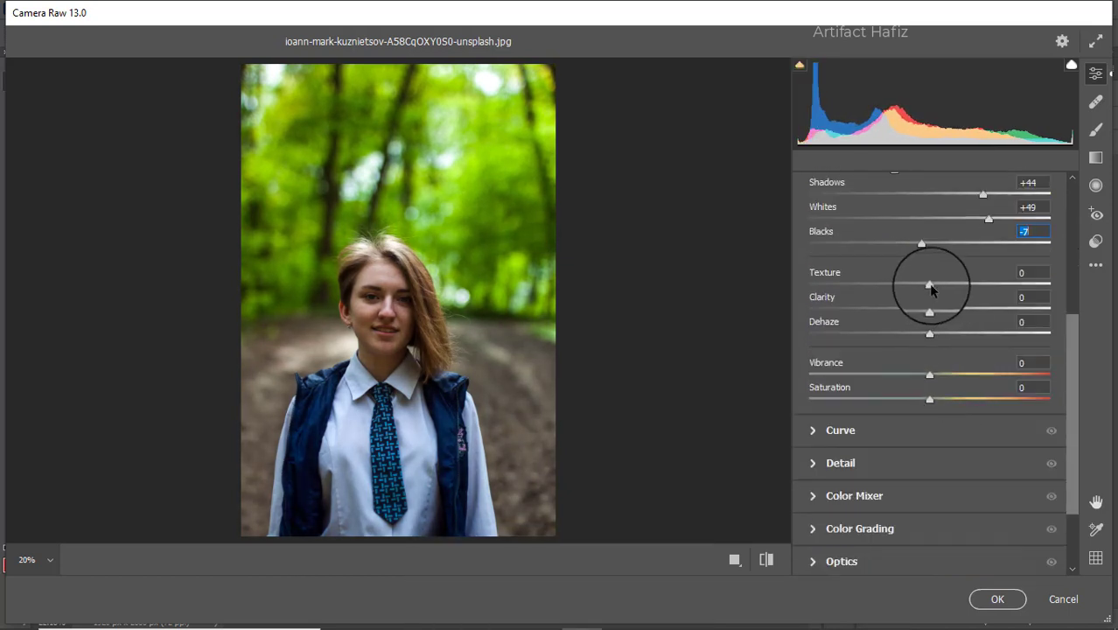
mouse_move(931, 288)
left_mouse_down()
mouse_move(918, 303)
mouse_move(931, 307)
left_mouse_up()
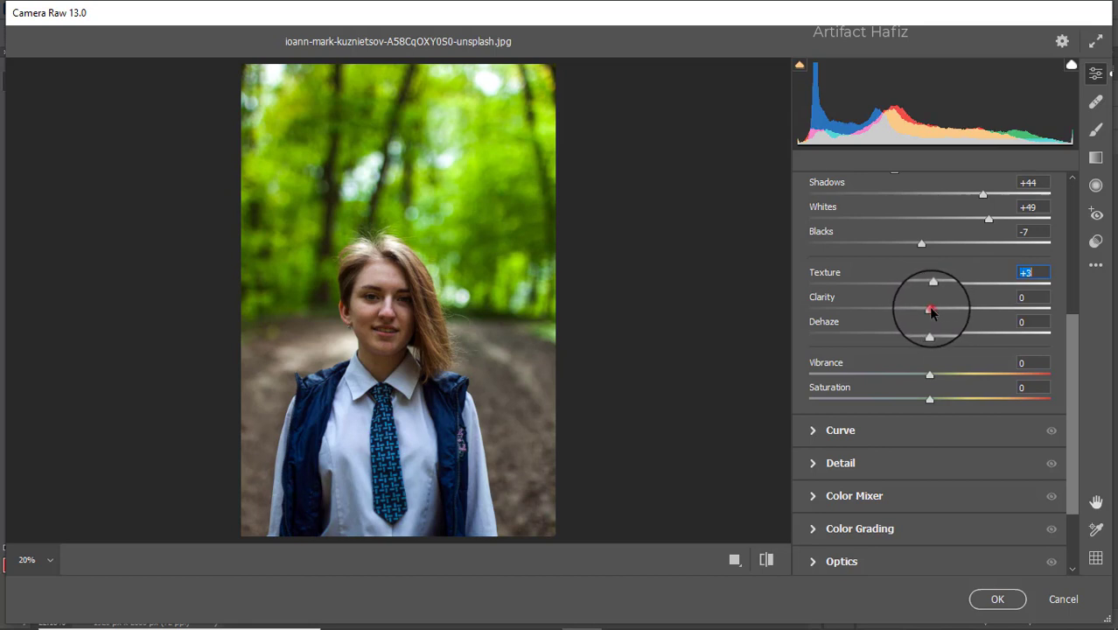
left_click_drag(931, 311, 993, 374)
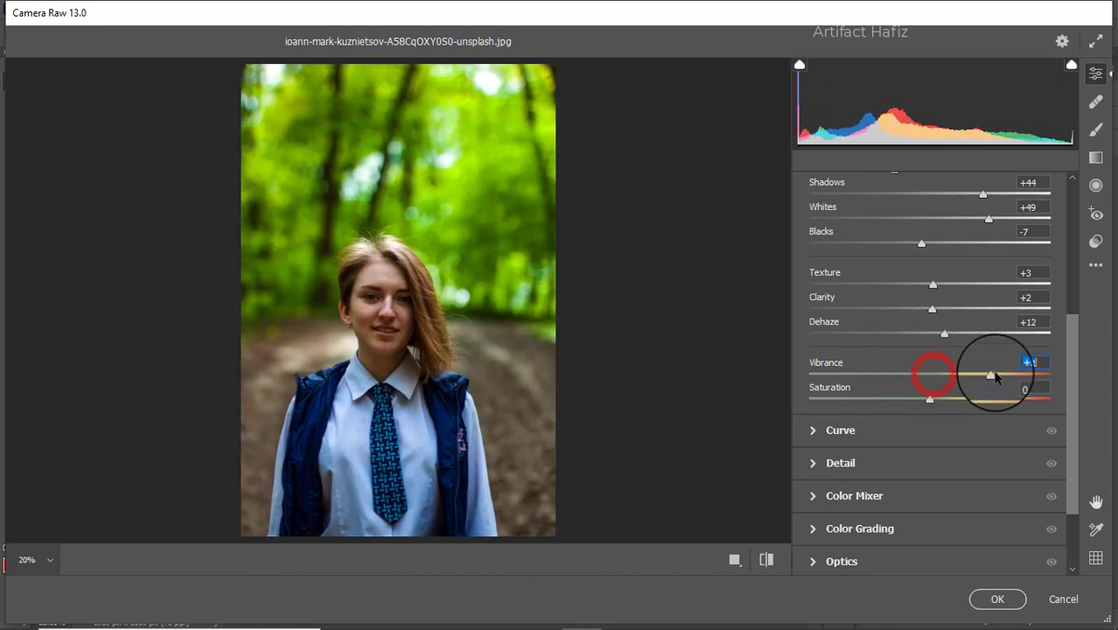
left_click_drag(931, 401, 919, 402)
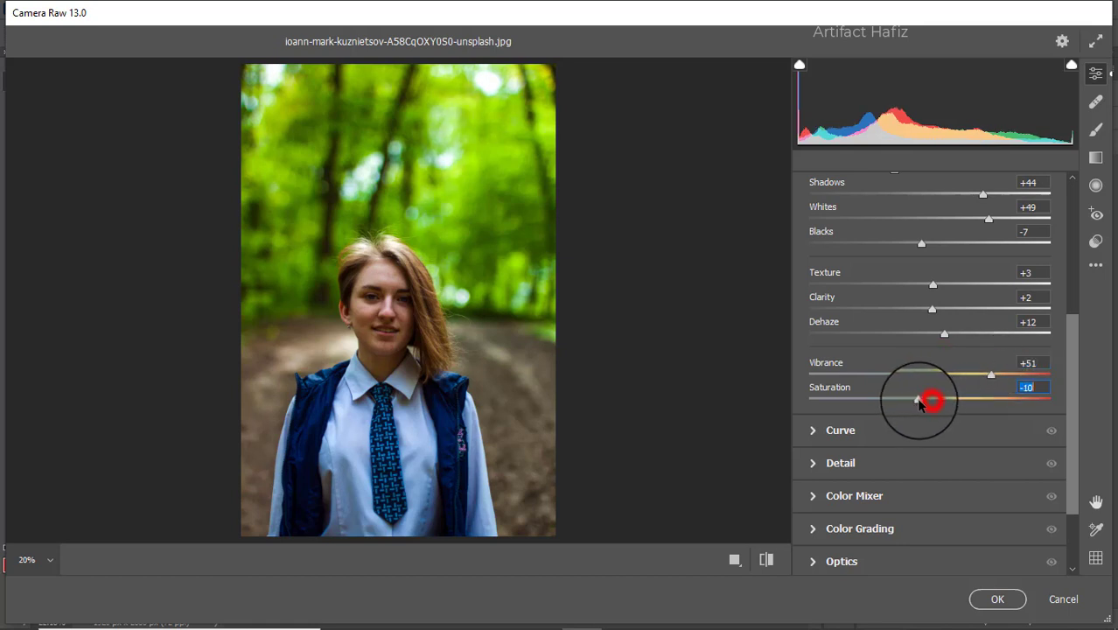
Step: Shape the main point curve with points at input 65, output 62 and input 191, output 200, and raise the black point to output 6
left_click(853, 429)
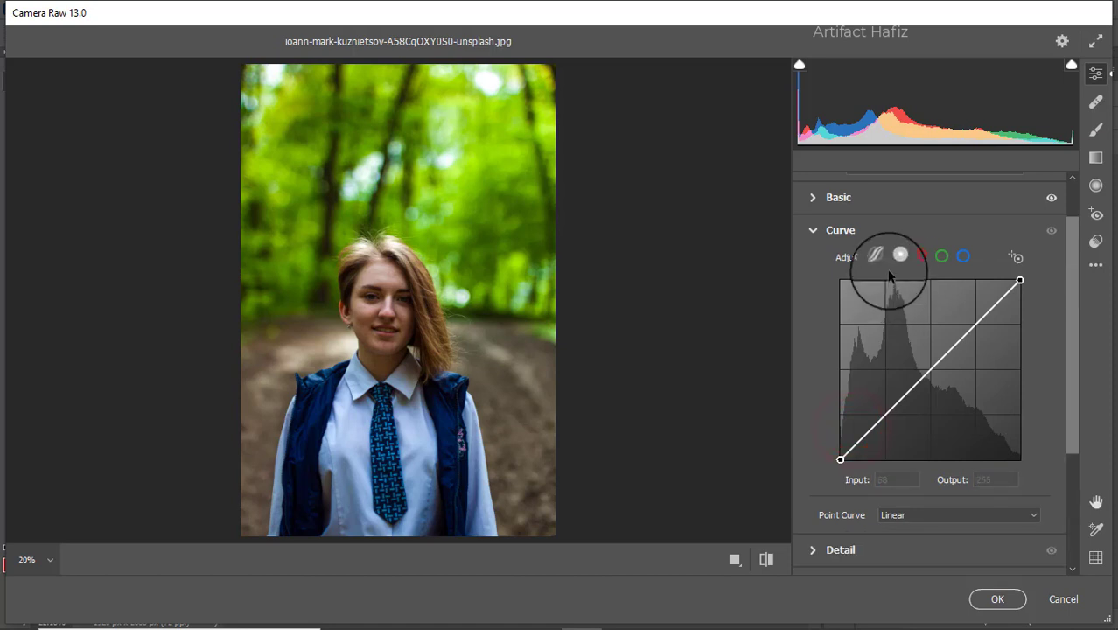
left_click(899, 258)
left_click(886, 417)
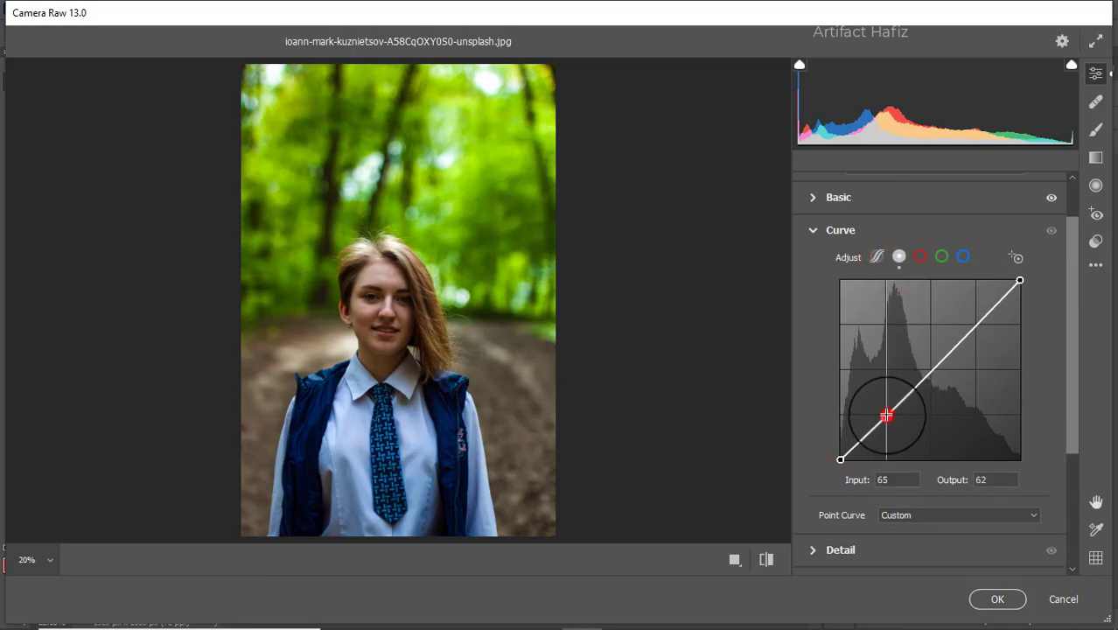
left_click(974, 320)
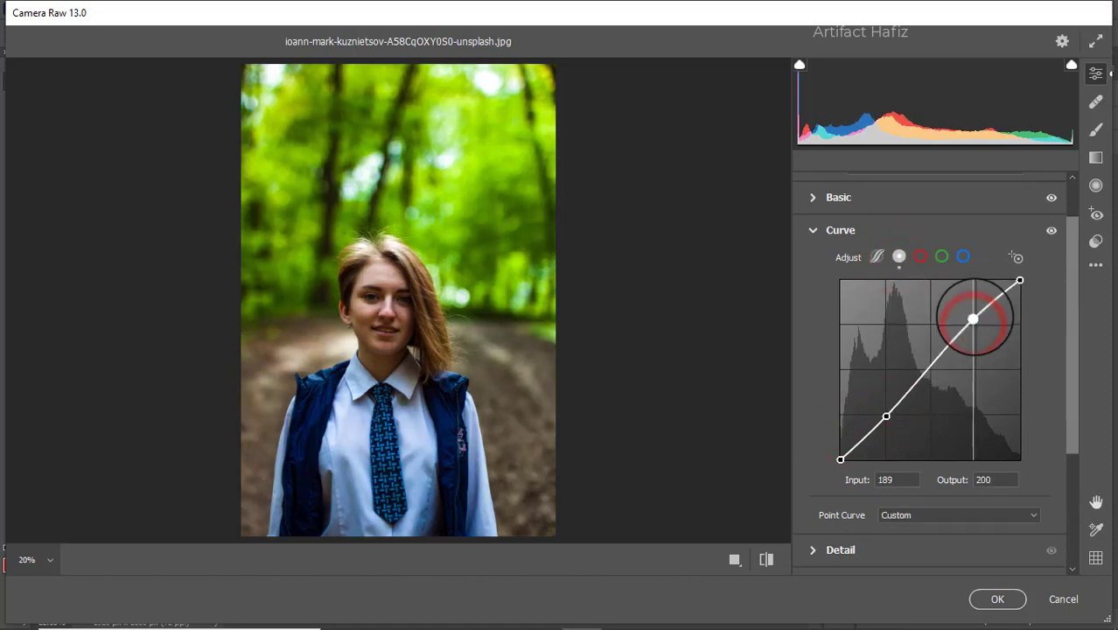
left_click_drag(974, 320, 976, 319)
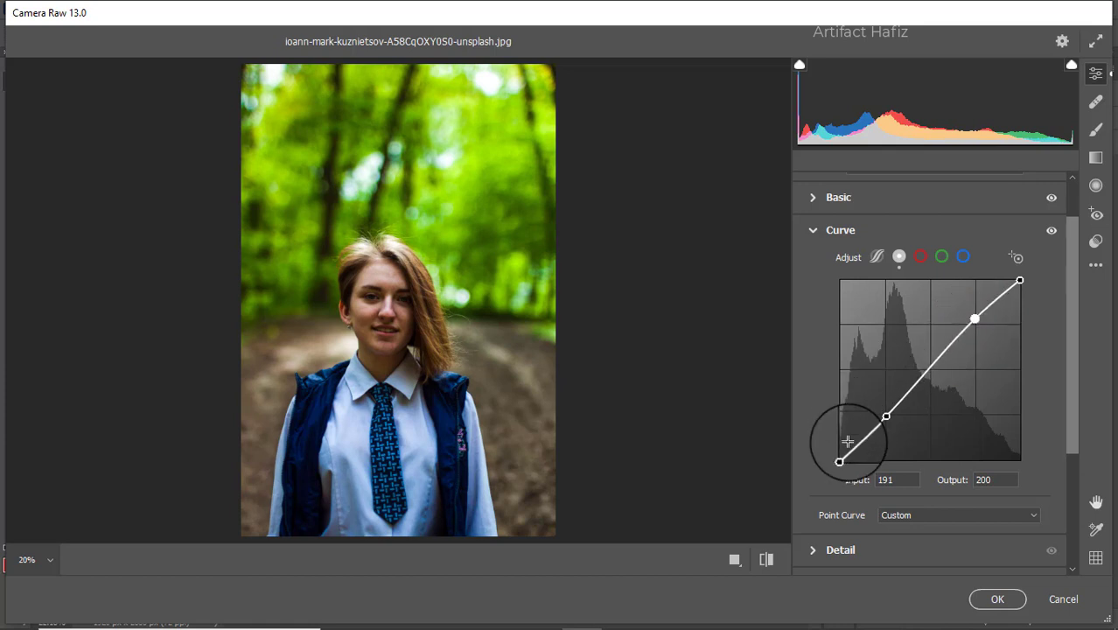
left_click_drag(840, 460, 840, 457)
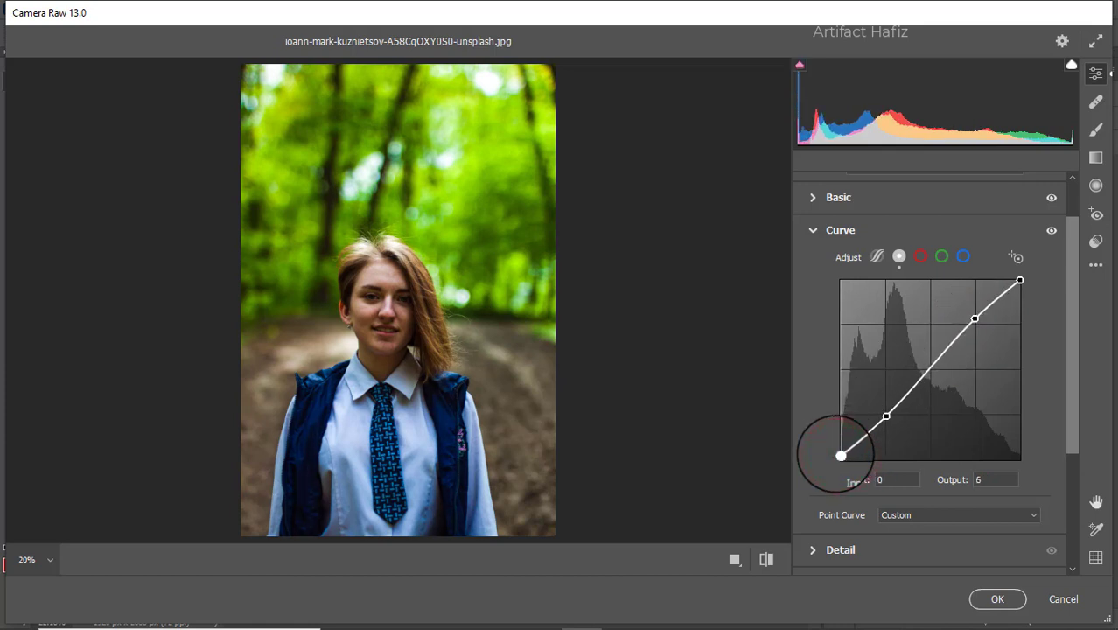
Step: On the blue channel curve, raise the black point to output 10 and add points at input 64, output 64 and input 193, output 191
left_click(963, 256)
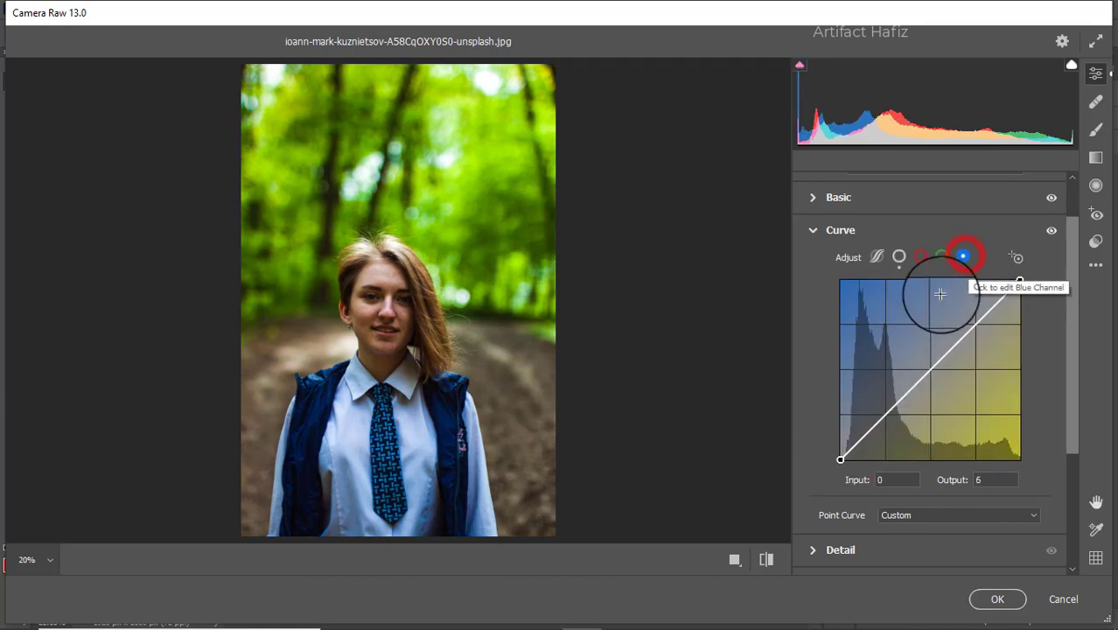
left_click_drag(840, 455, 840, 452)
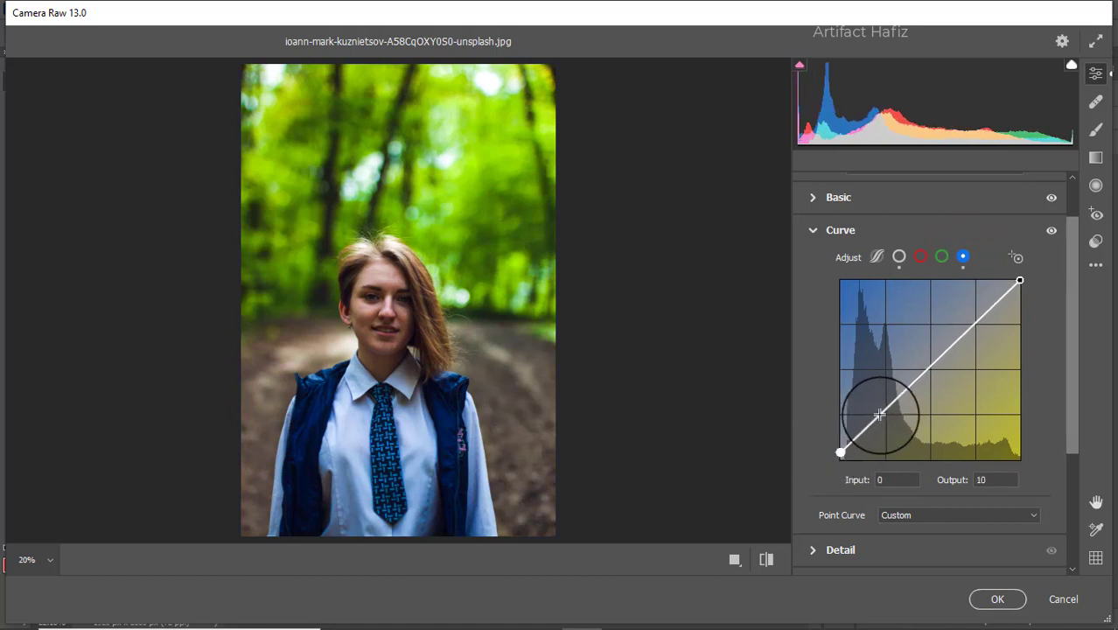
left_click_drag(879, 414, 885, 415)
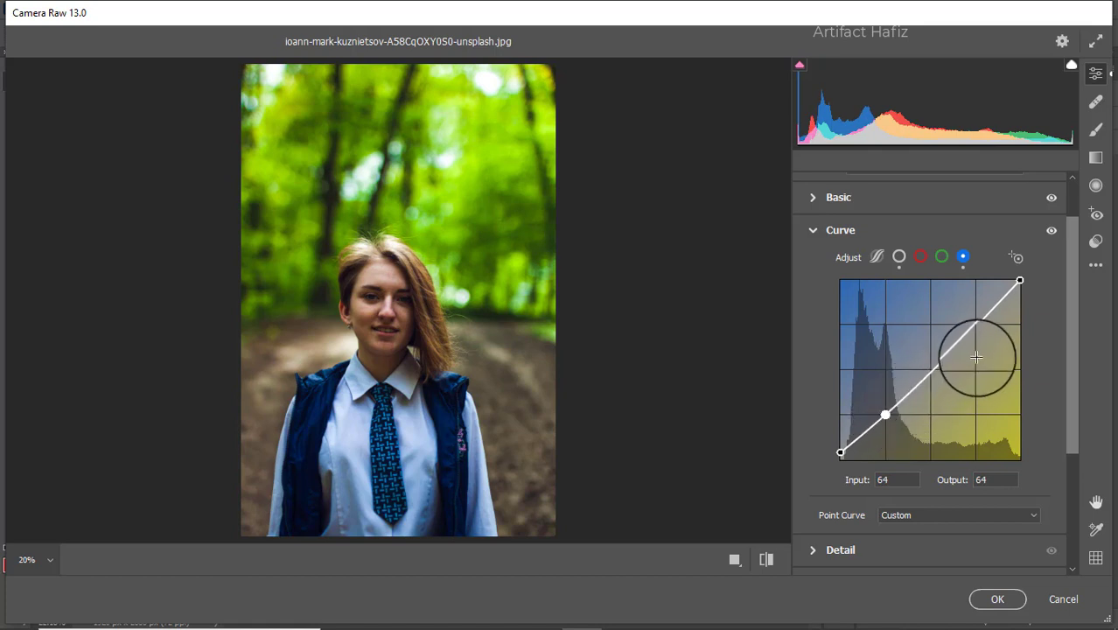
left_click(976, 325)
left_click_drag(975, 323, 978, 324)
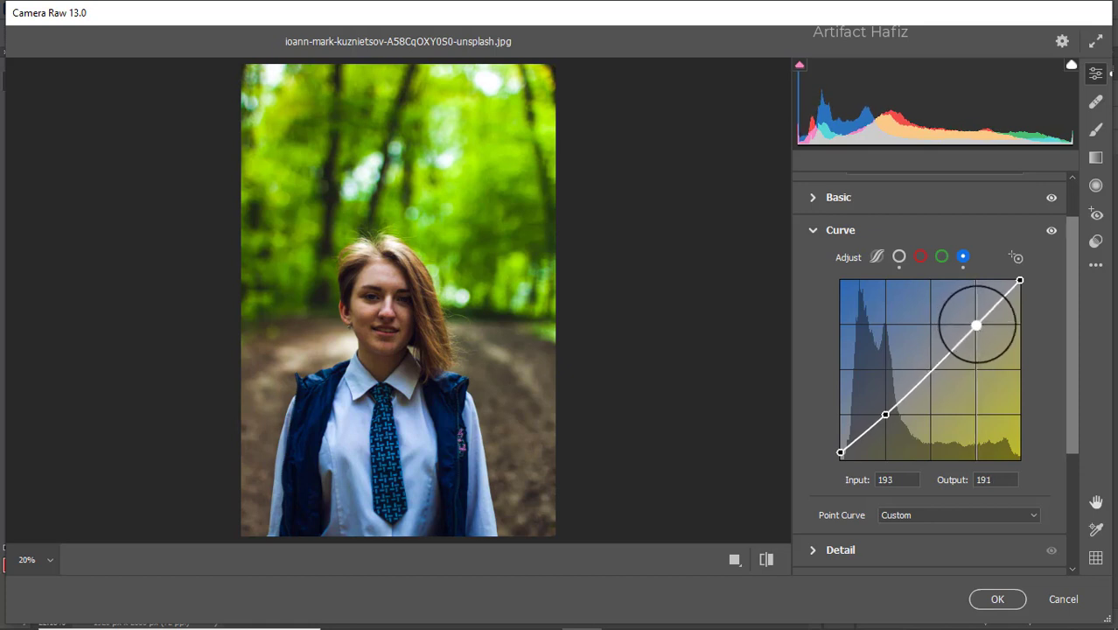
Step: Set the photo's Sharpening to 10, Noise Reduction to 5 and Color Noise Reduction to 10
scroll(949, 351, "down", 4)
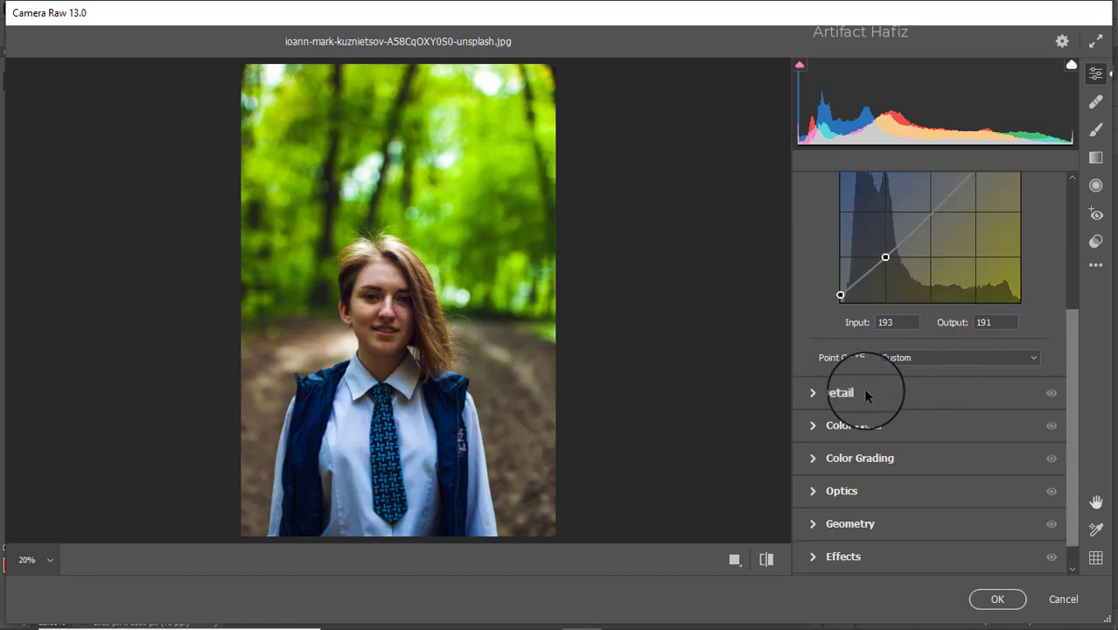
left_click(864, 394)
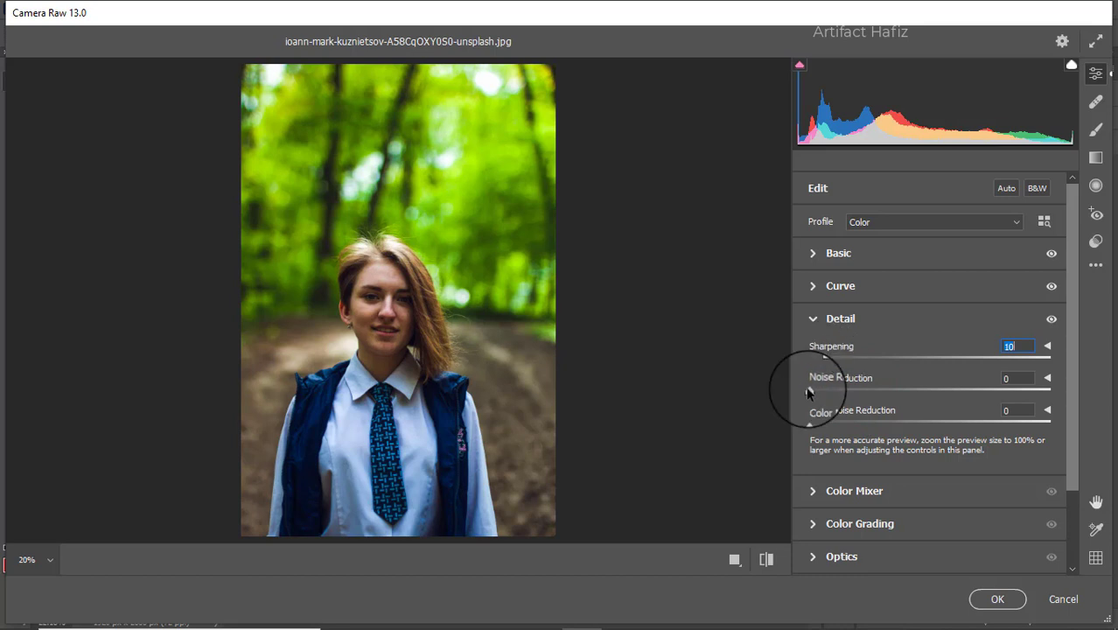
left_click_drag(807, 389, 834, 425)
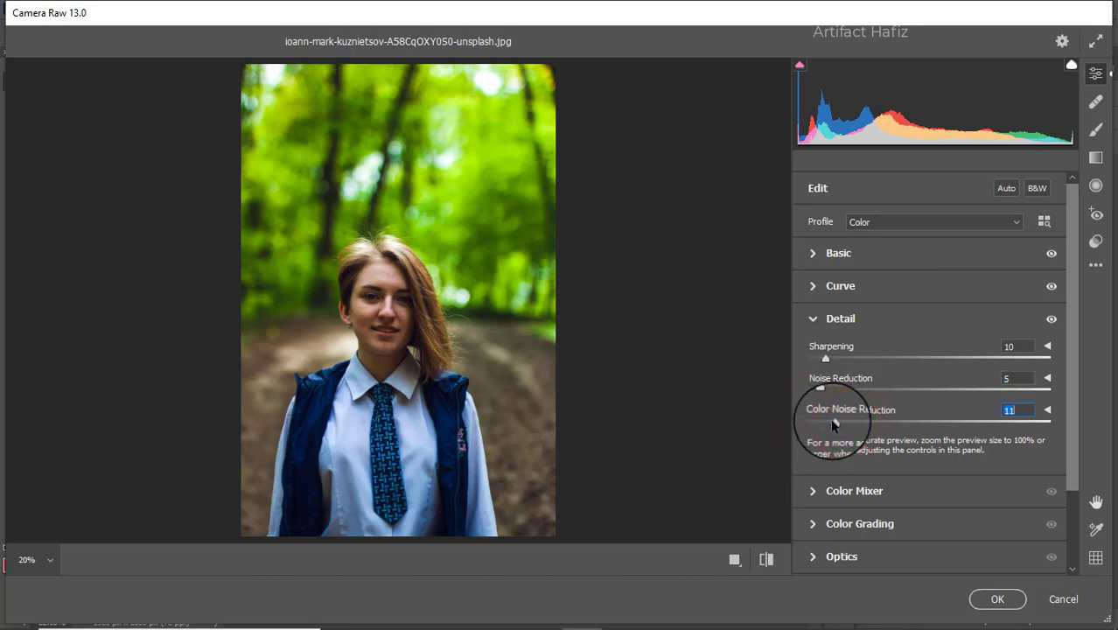
Step: In the HSL color mixer, set saturation of Reds to +12, Oranges +5, Yellows -10, Greens -86, Aquas +22 and Blues +7
scroll(882, 394, "down", 2)
left_click(872, 396)
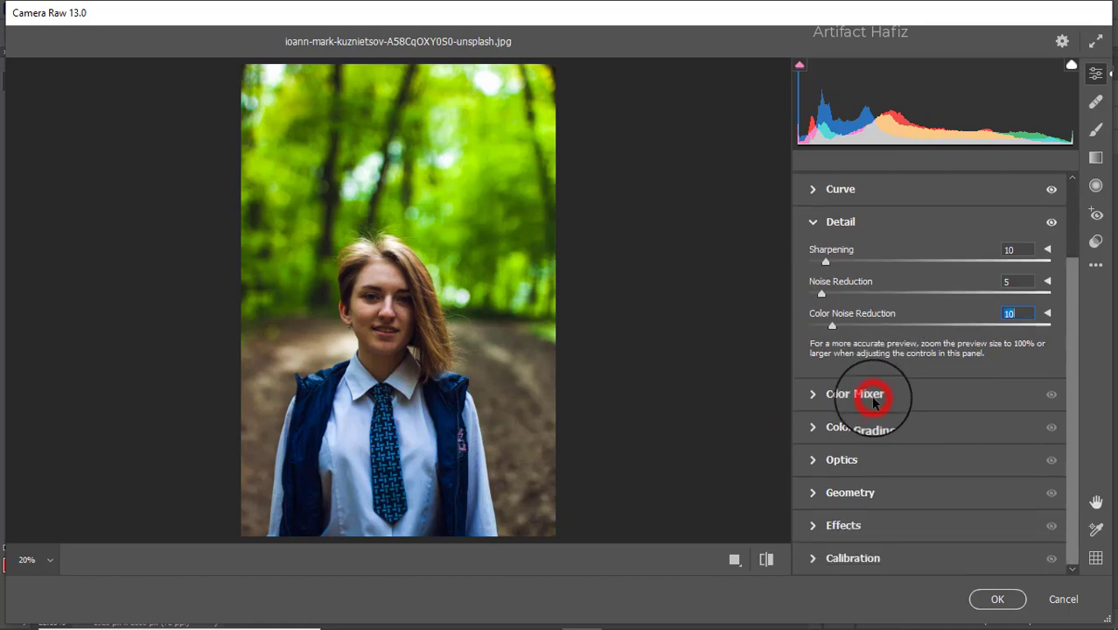
left_click(873, 305)
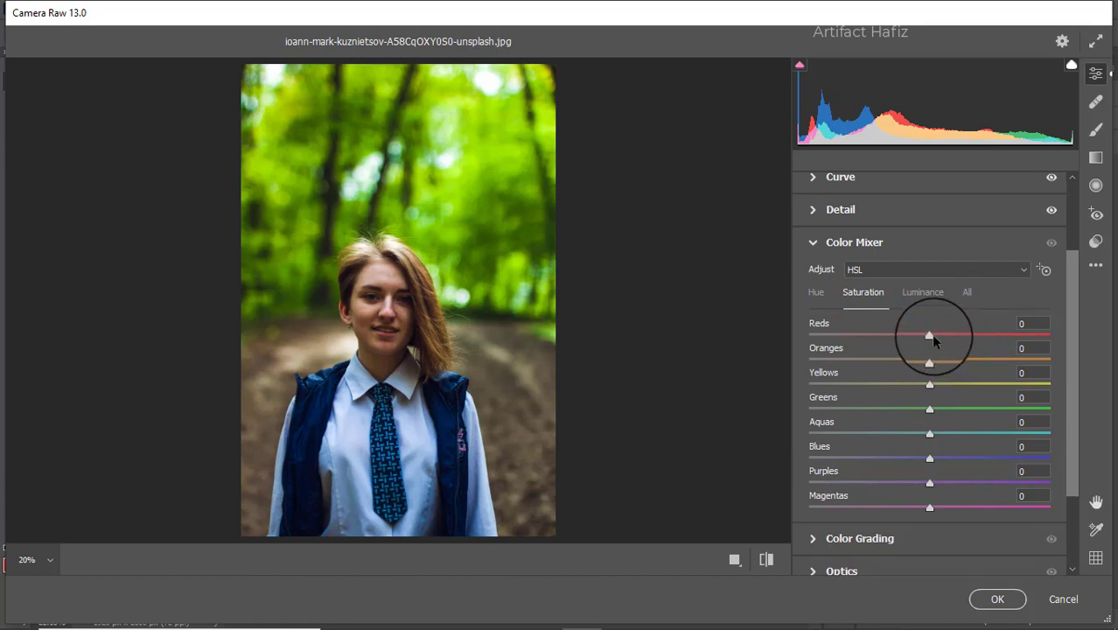
left_click_drag(931, 333, 828, 422)
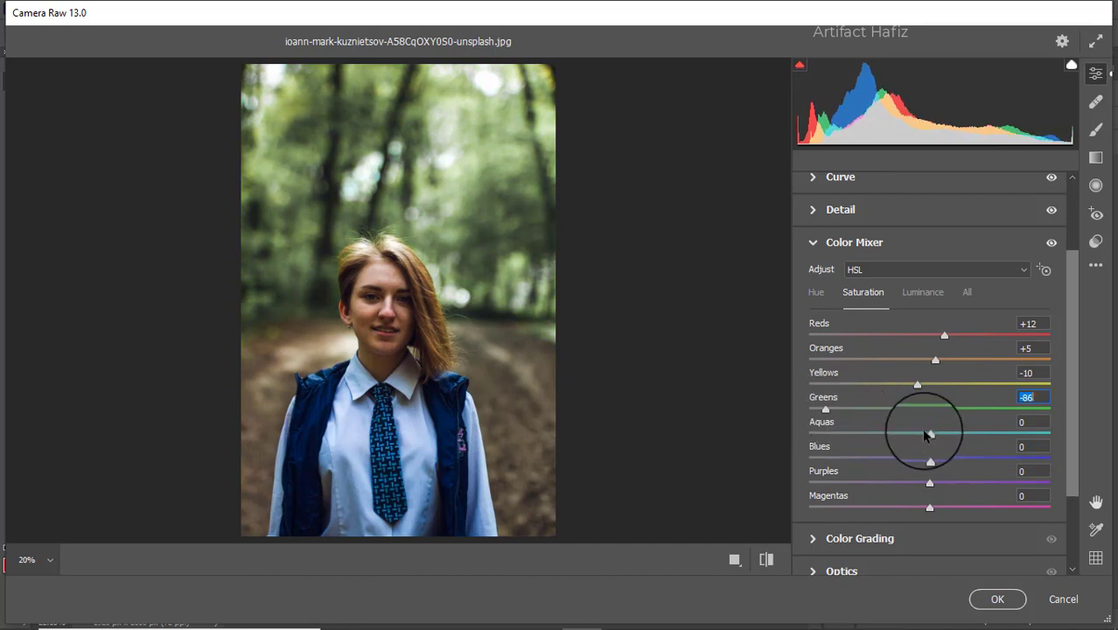
left_click_drag(948, 434, 939, 455)
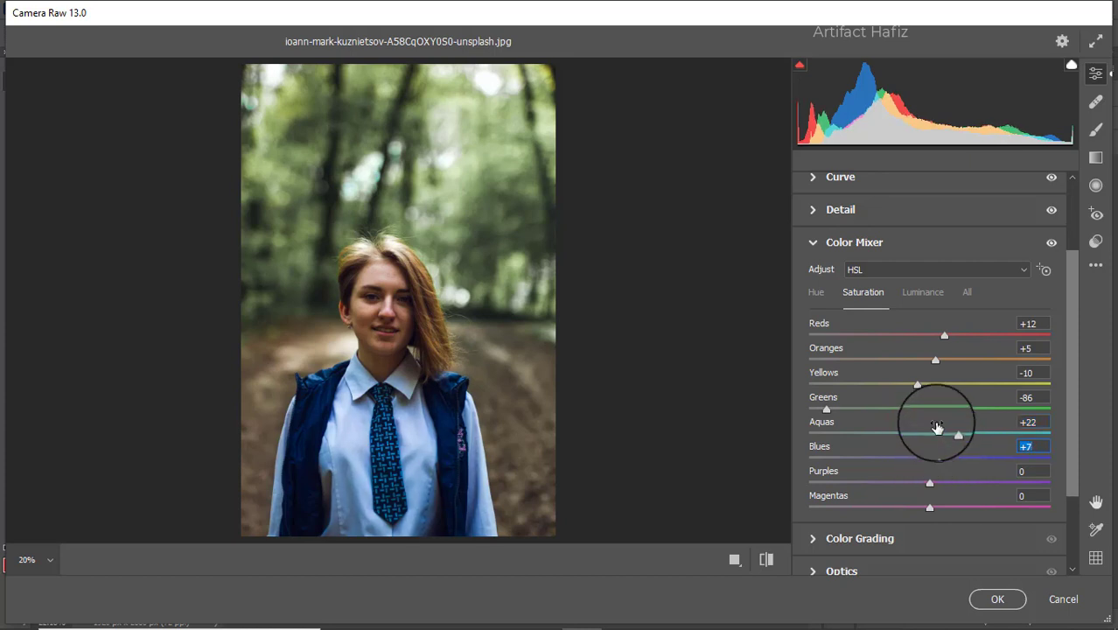
Step: Set the color mixer luminance of Reds to +33, Oranges to +22, Yellows to +22, Greens to -6 and Aquas to -46
scroll(939, 430, "down", 2)
scroll(935, 424, "down", 1)
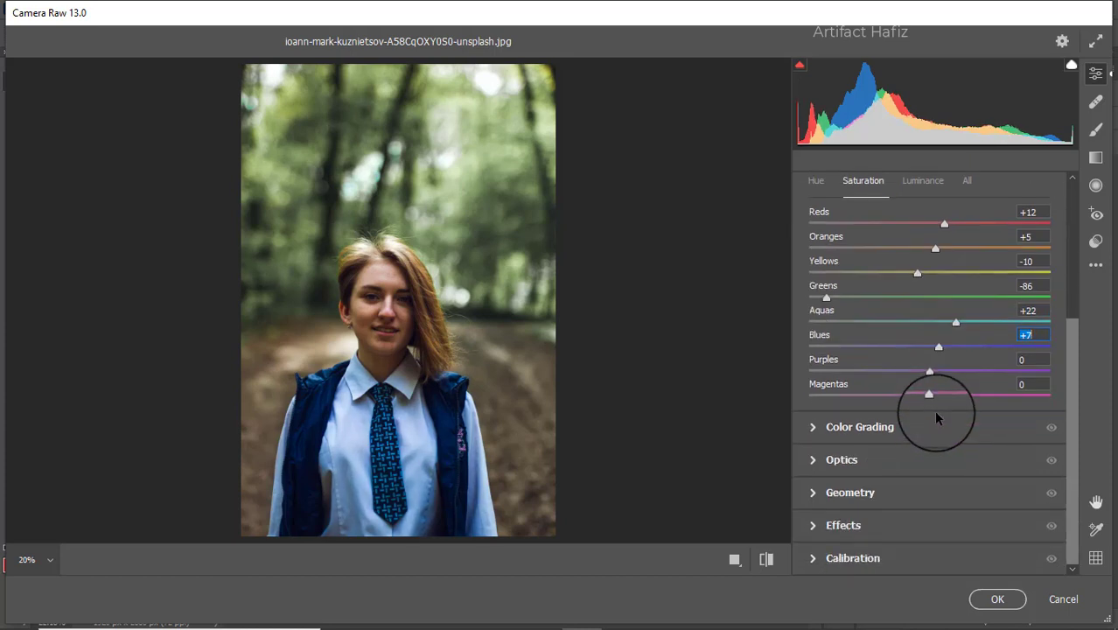
scroll(910, 315, "up", 1)
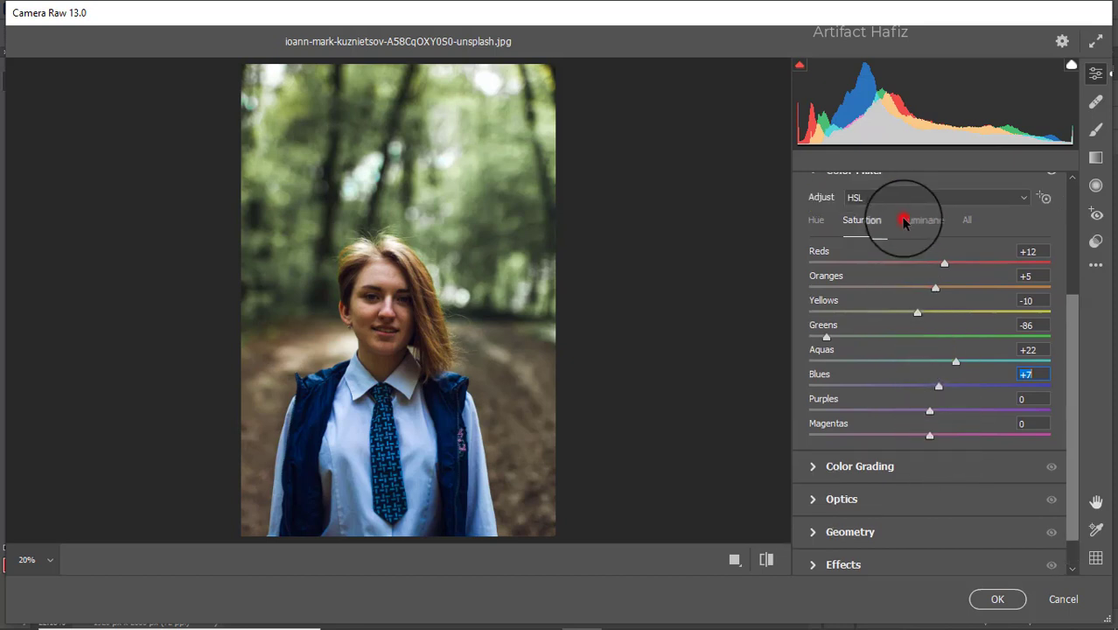
left_click(907, 226)
left_click_drag(929, 290, 957, 314)
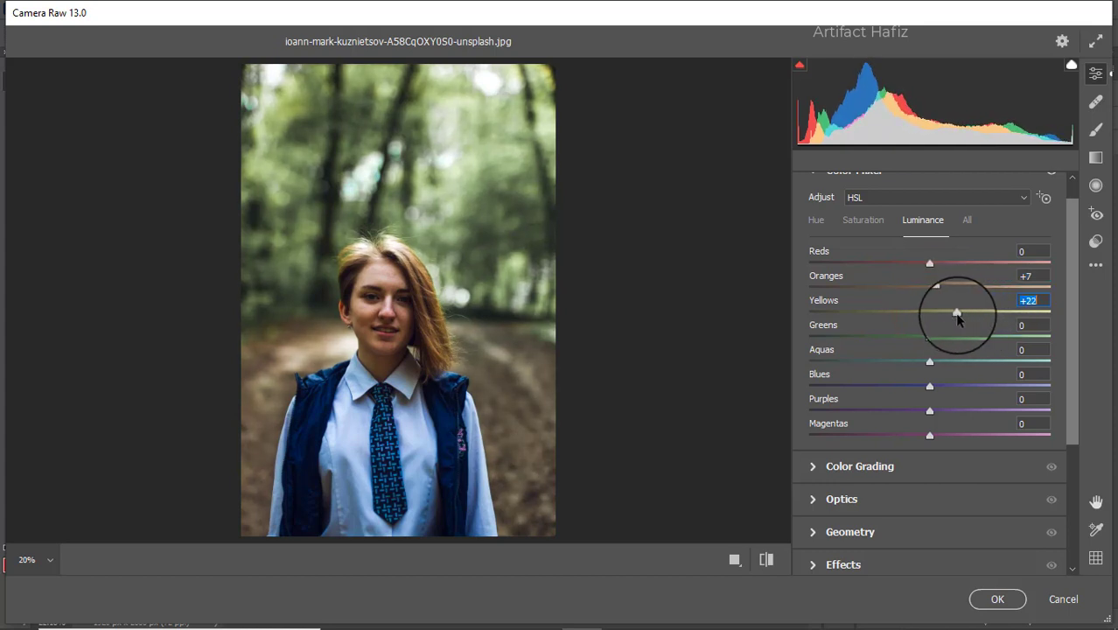
left_click_drag(931, 264, 970, 264)
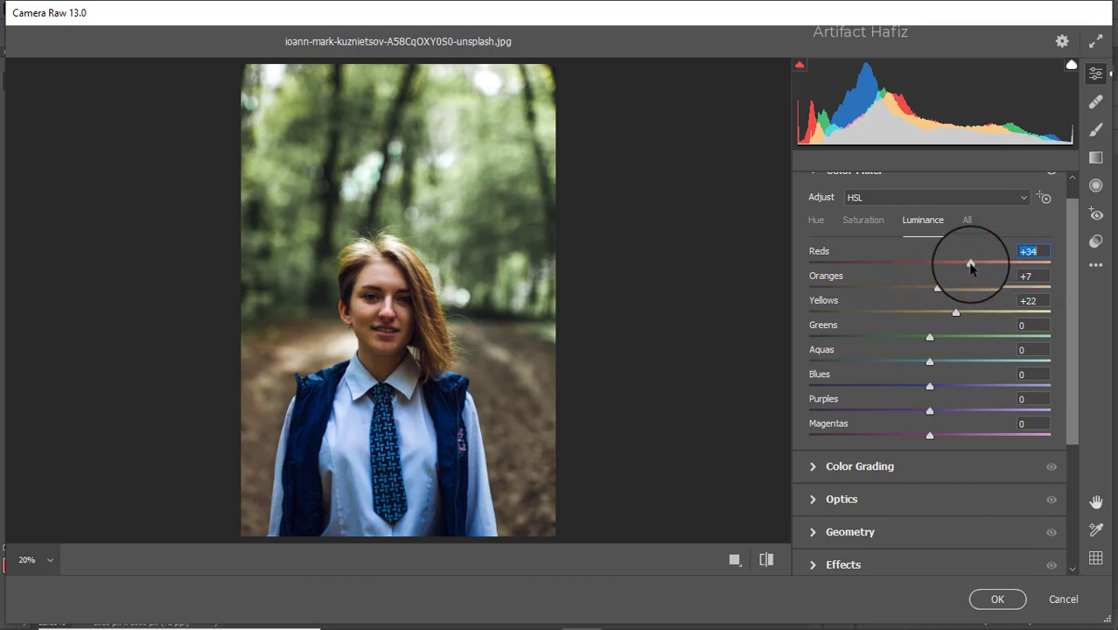
left_click_drag(930, 338, 876, 365)
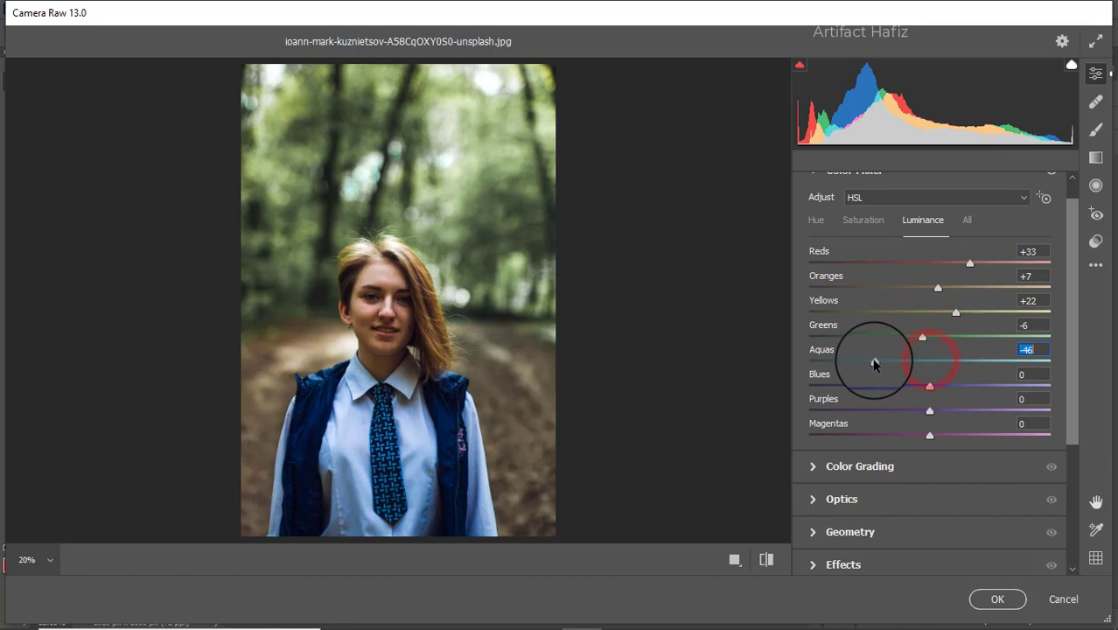
left_click_drag(938, 288, 956, 291)
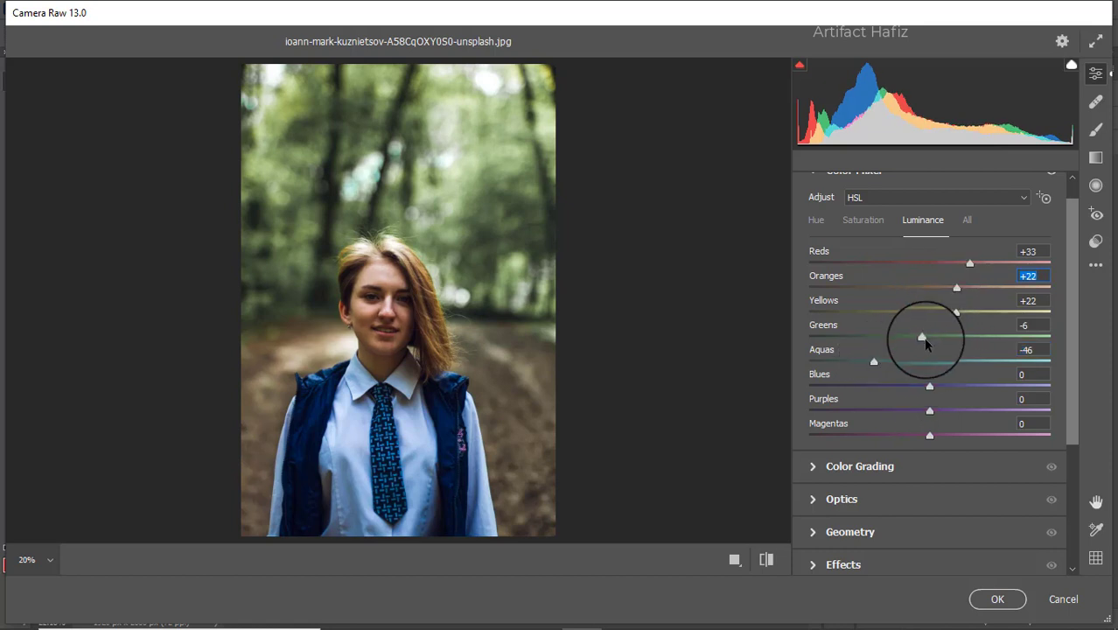
Step: Shift the color mixer hue of Aquas to -29 and Blues to +1
scroll(925, 342, "down", 1)
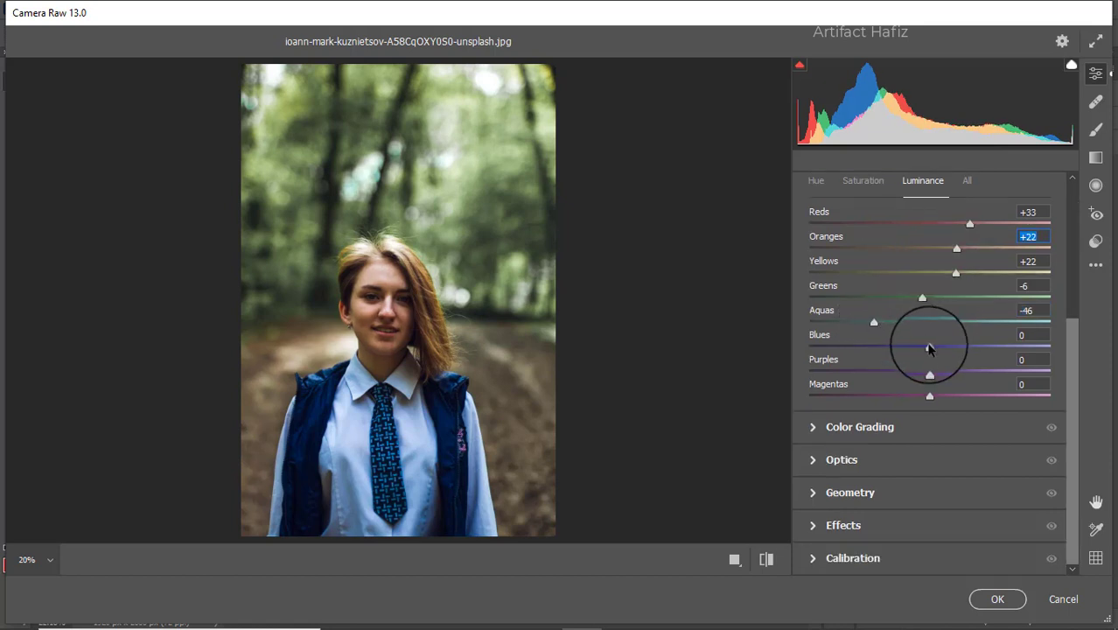
left_click(815, 181)
left_click_drag(929, 320, 930, 368)
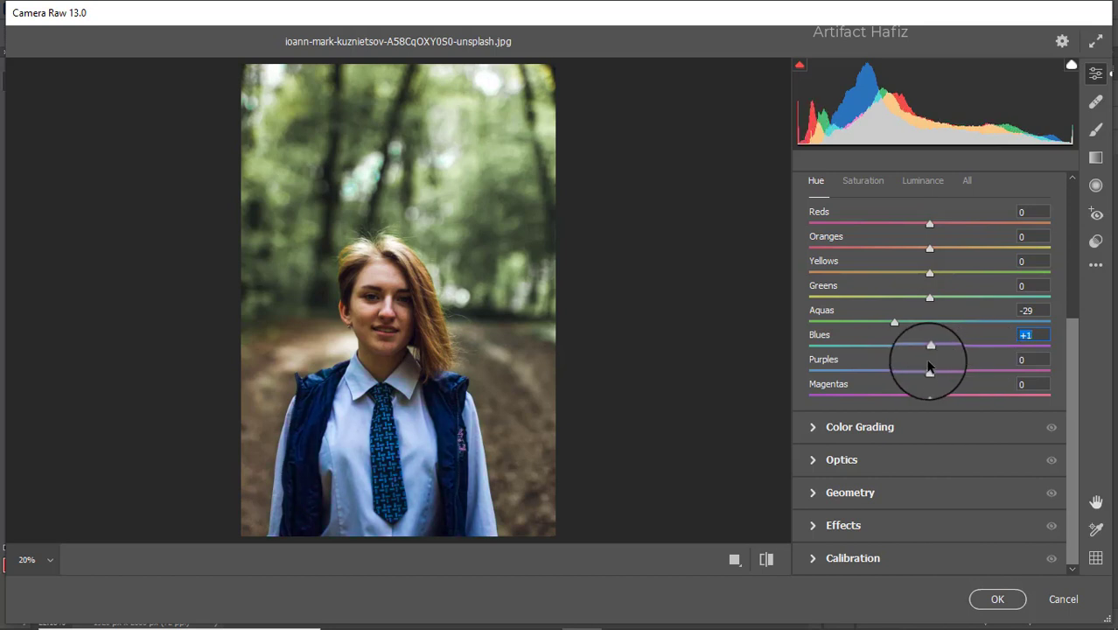
Step: Tint the shadows blue with color grading, using hue 219 and saturation 13
left_click(876, 426)
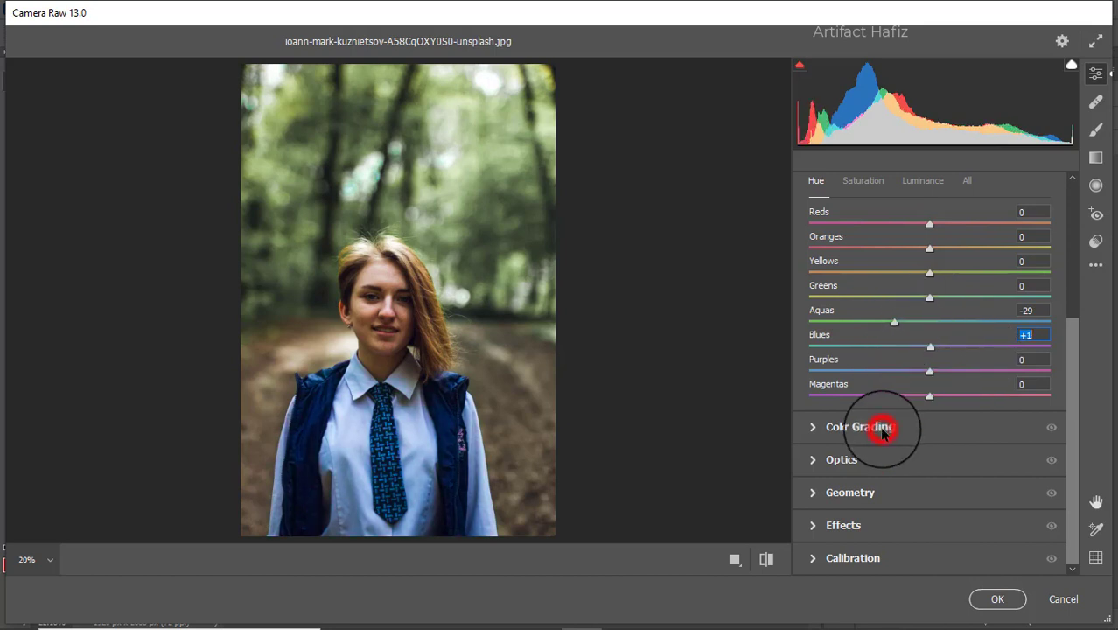
left_click_drag(873, 432, 849, 465)
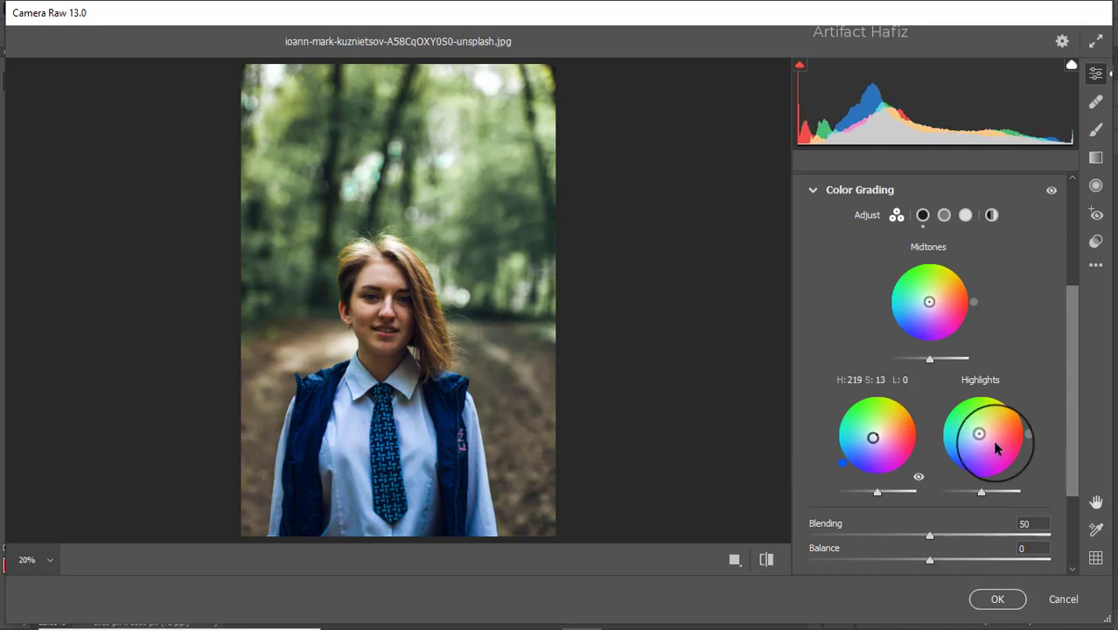
Step: Tint the highlights orange and the midtones orange at hue 31 with color grading
left_click_drag(987, 435, 1018, 411)
left_click_drag(930, 302, 979, 279)
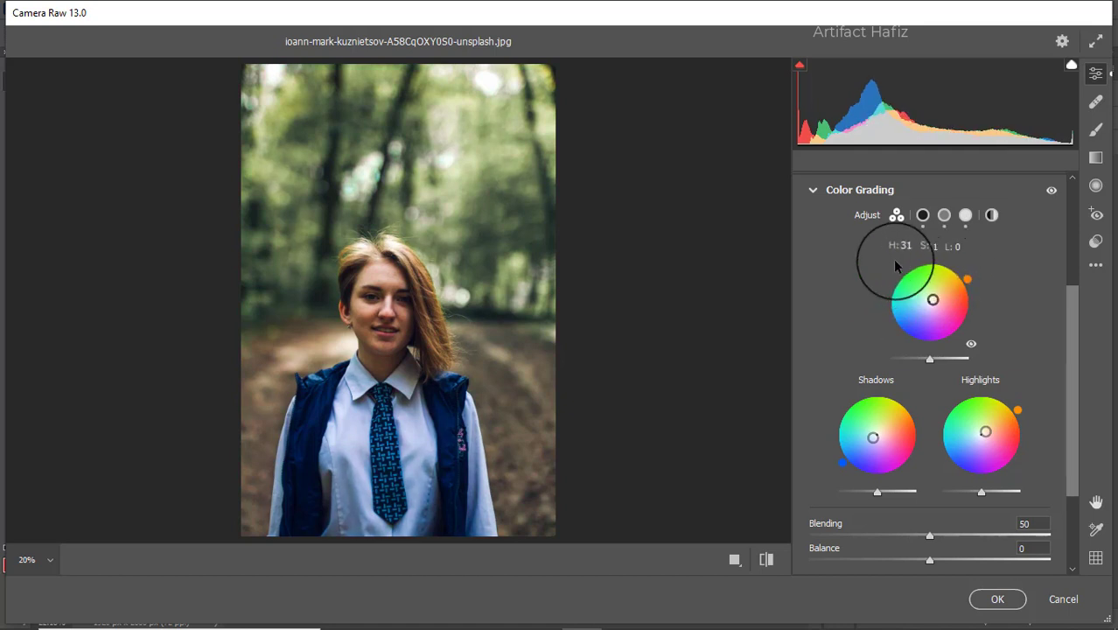
Step: Darken the photo's edges with a vignetting effect of -11
scroll(891, 261, "down", 3)
left_click(844, 525)
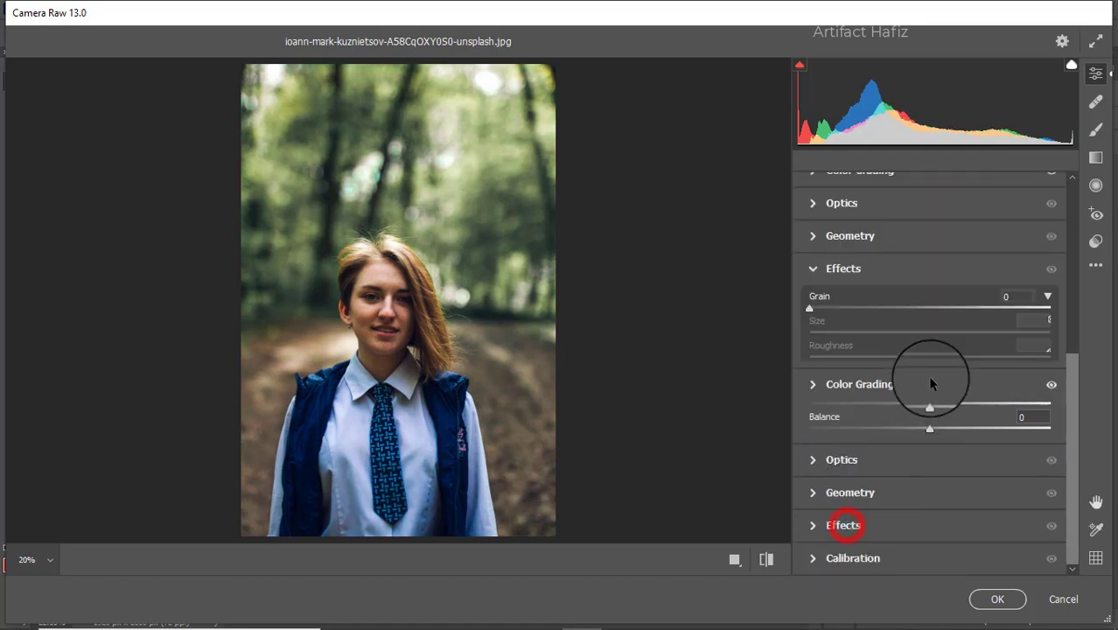
mouse_move(929, 394)
left_mouse_down()
mouse_move(904, 395)
mouse_move(918, 393)
left_mouse_up()
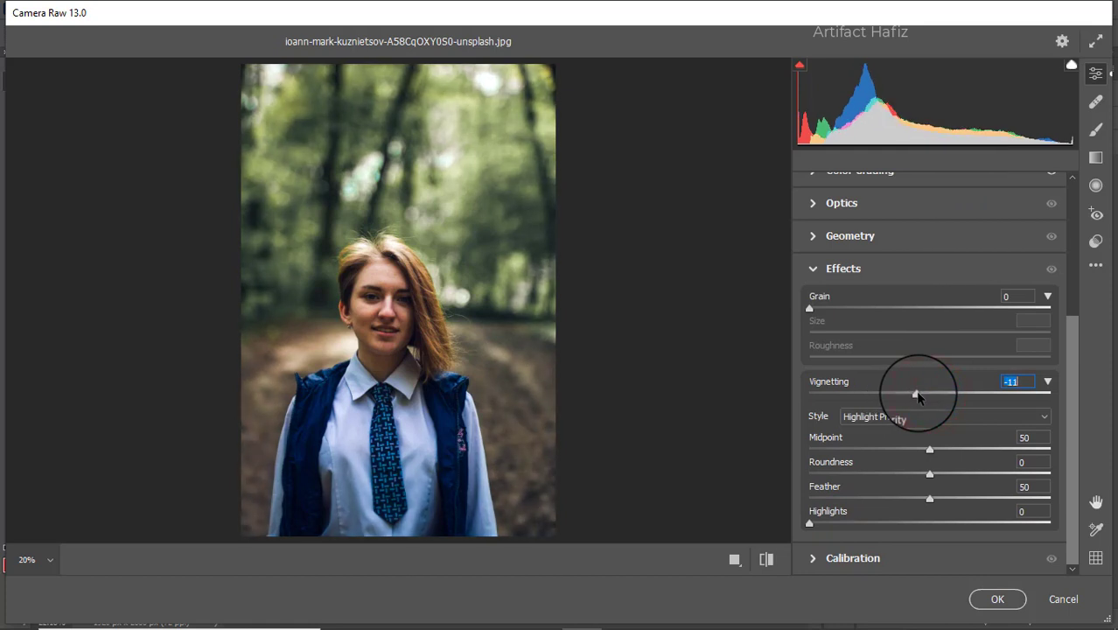
Step: In the calibration settings, set primary saturation to +19 for green, -11 for red and +11 for blue
left_click(874, 558)
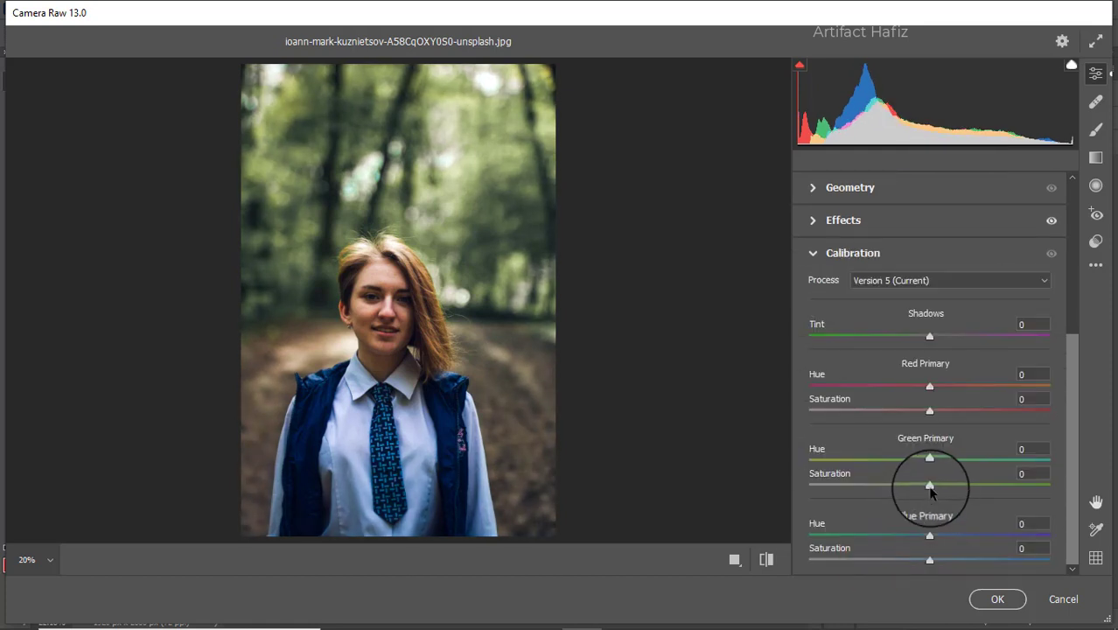
left_click_drag(950, 486, 953, 486)
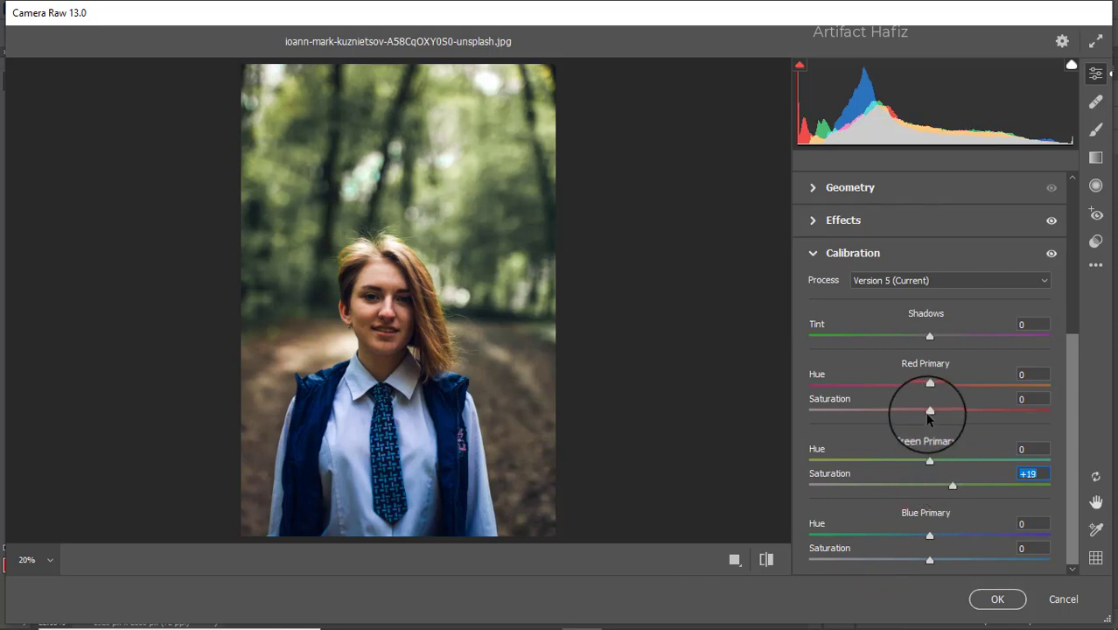
left_click_drag(930, 409, 916, 409)
left_click_drag(928, 560, 943, 560)
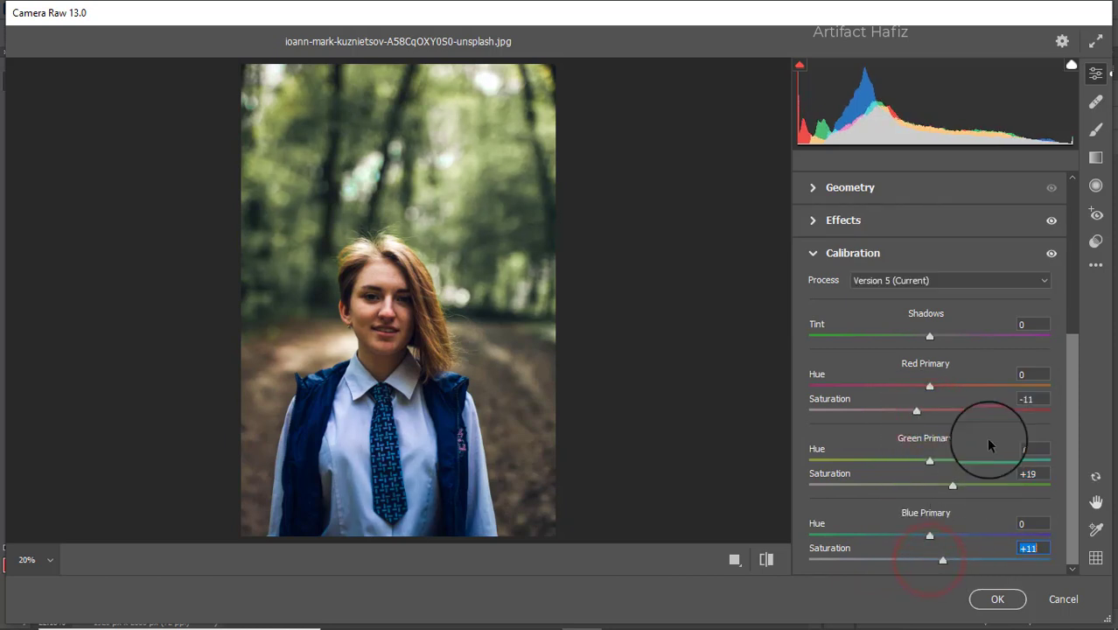
Step: Add a graduated filter from the top of the photo down to the woman's face with exposure -0.90
left_click(1095, 159)
left_click_drag(407, 79, 407, 254)
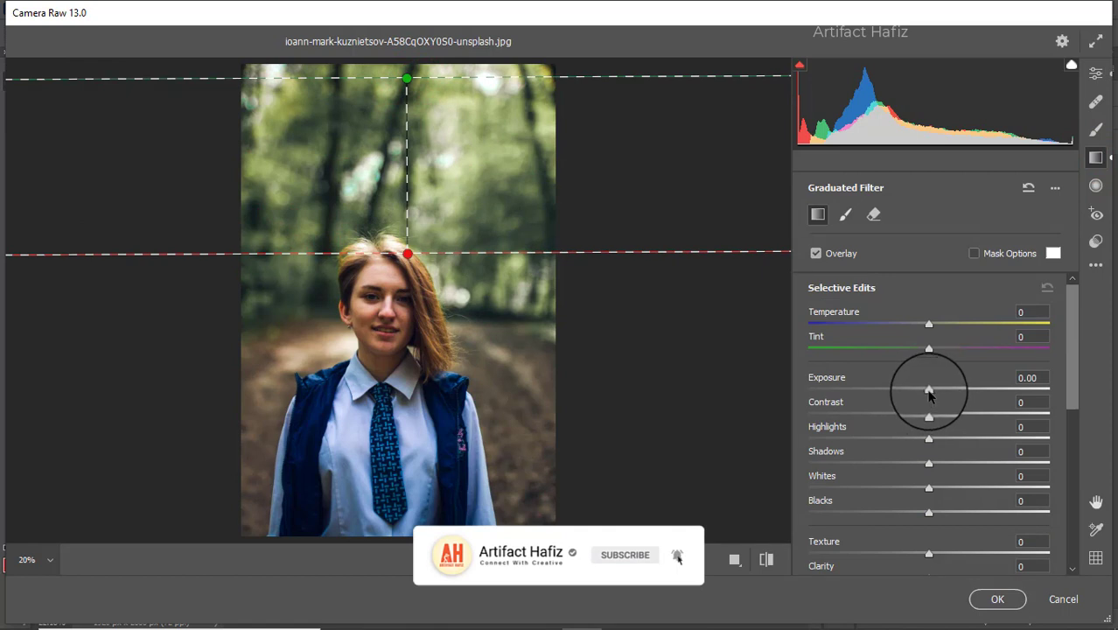
left_click_drag(930, 391, 901, 391)
left_click_drag(407, 254, 409, 300)
left_click_drag(420, 308, 425, 307)
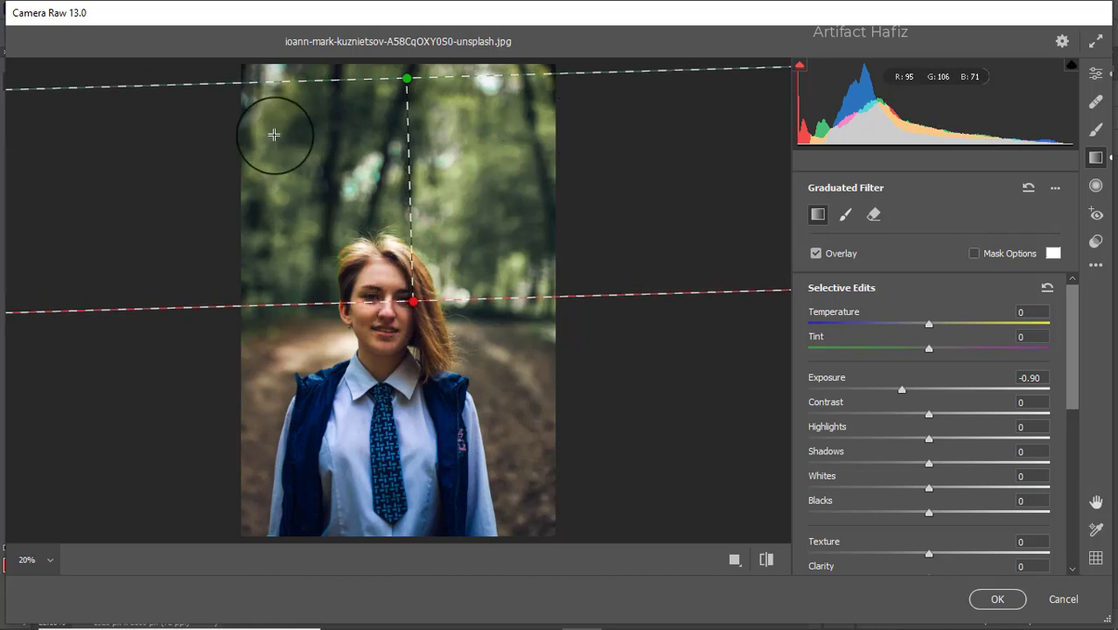
Step: Add a second, diagonal graduated filter from the photo's upper left to the face with exposure +0.50, and leave the filter tool
left_click_drag(248, 135, 407, 286)
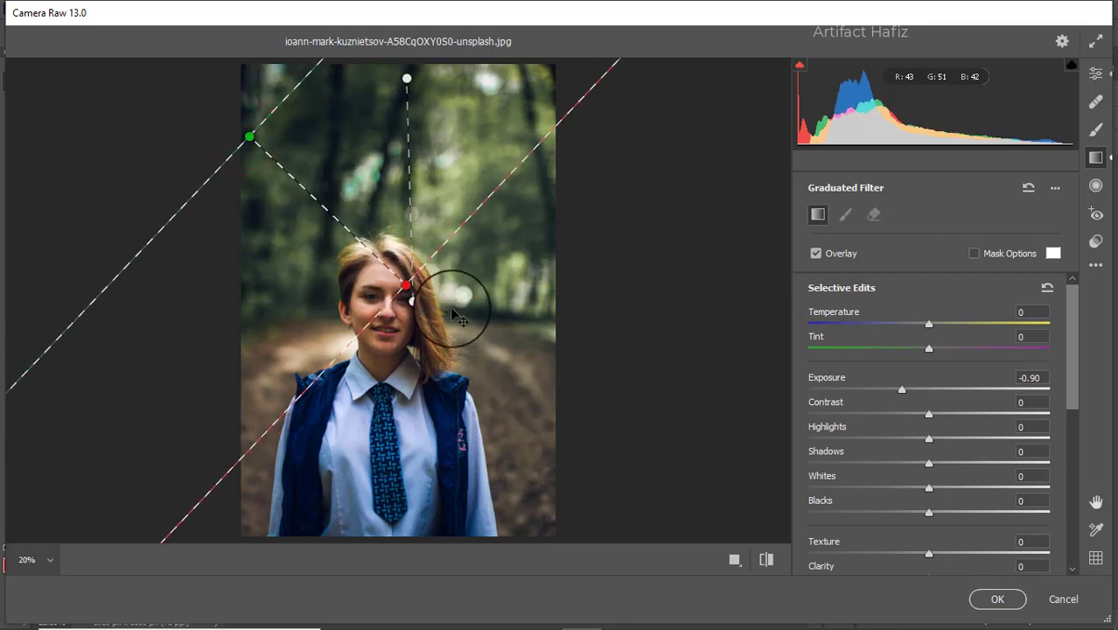
left_click_drag(897, 396, 949, 396)
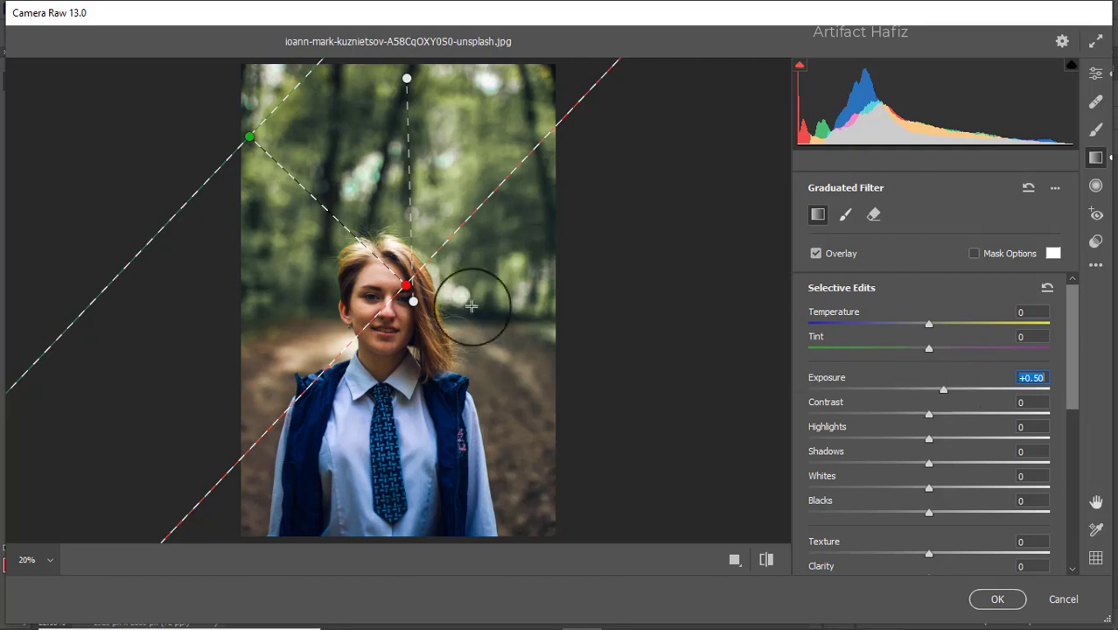
left_click_drag(407, 285, 415, 305)
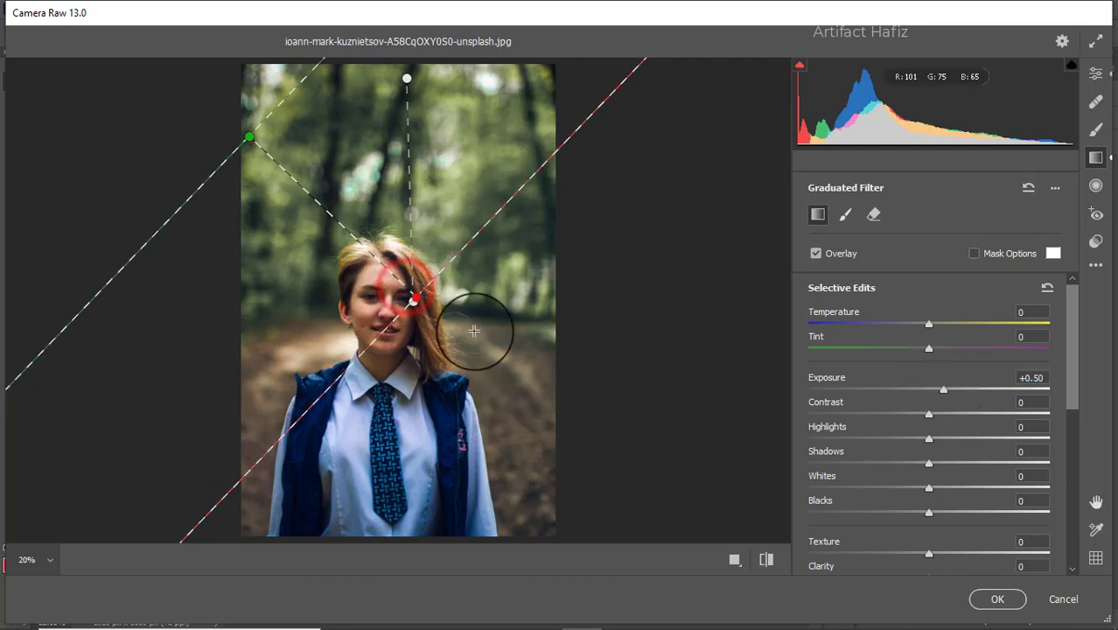
left_click(1096, 73)
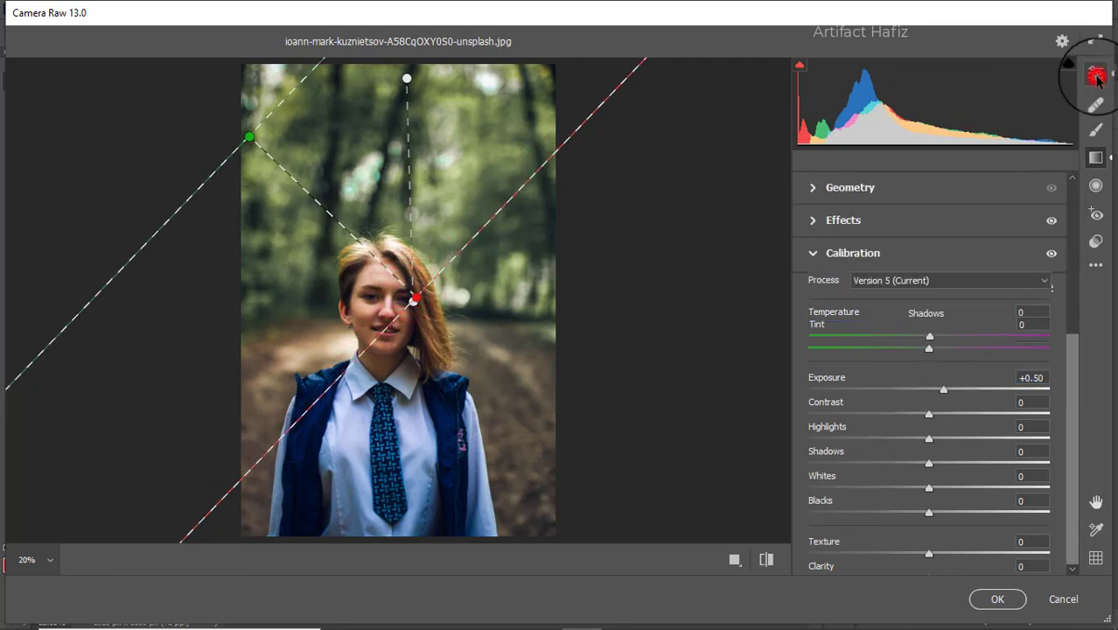
Step: Compare the before and after versions side by side and apply the Camera Raw adjustments to the layer
left_click(735, 560)
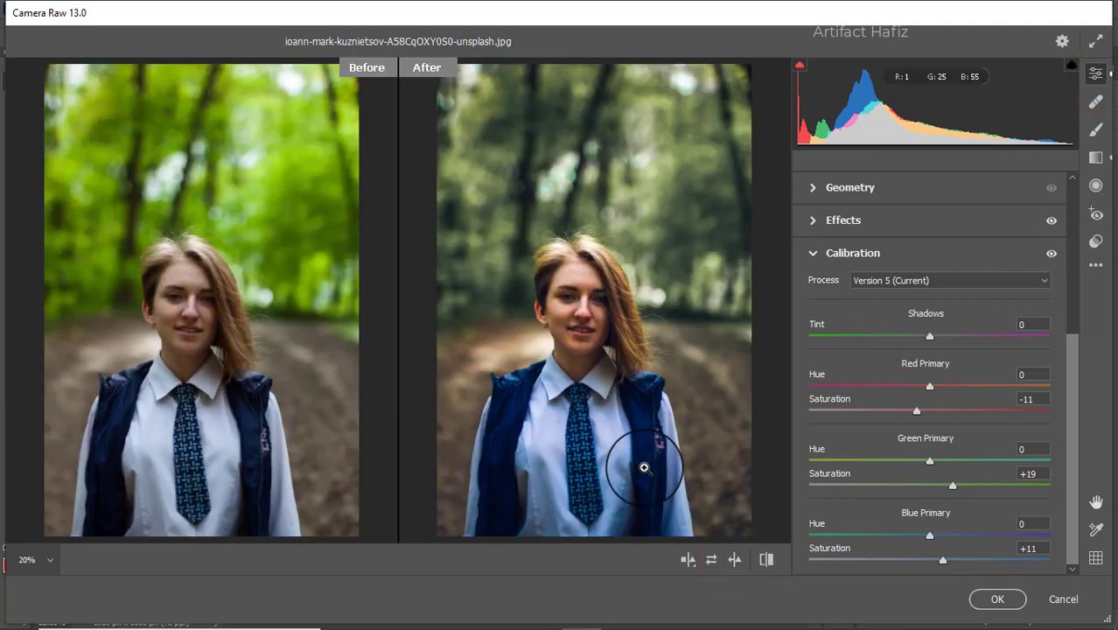
left_click(996, 596)
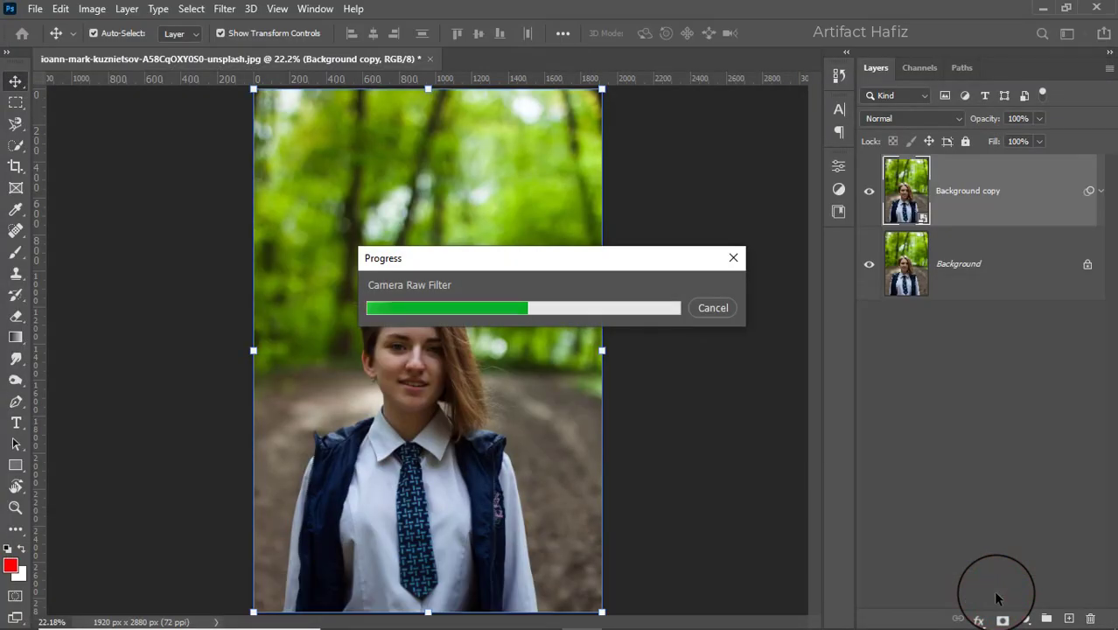
Step: Toggle the visibility of the Background copy layer to compare the graded photo with the original
left_click(868, 194)
left_click(868, 194)
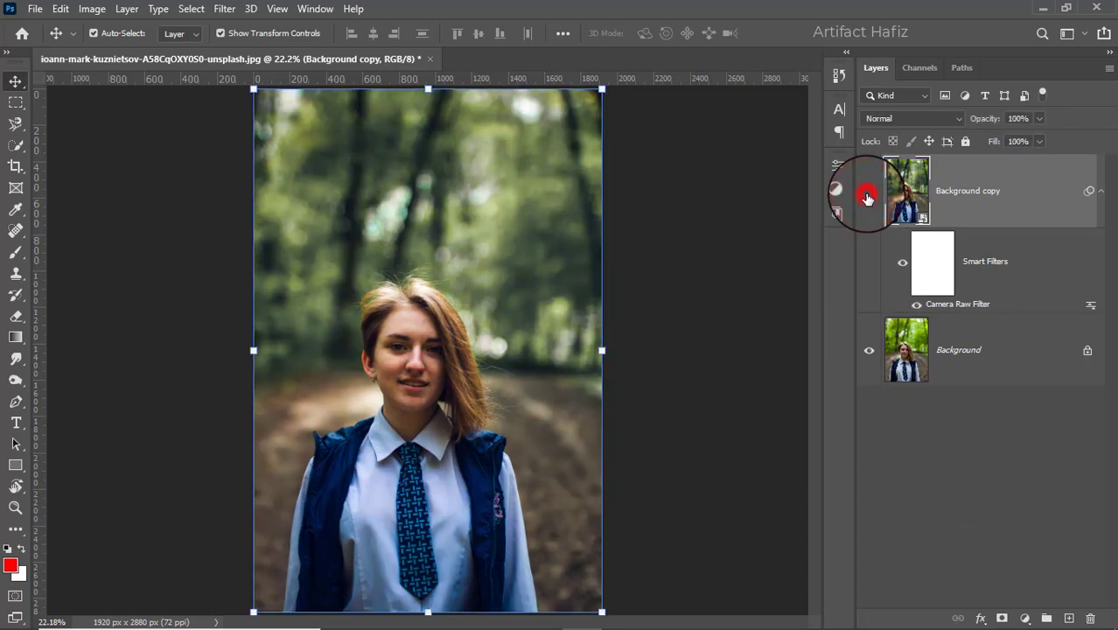
left_click(869, 194)
left_click(868, 195)
left_click(868, 194)
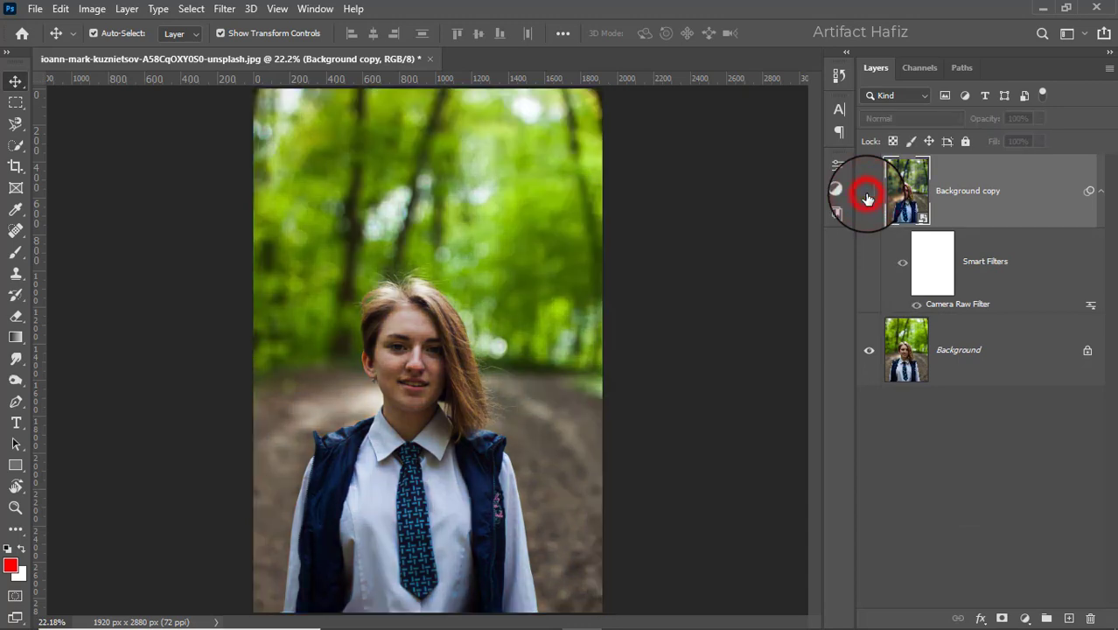
left_click(868, 194)
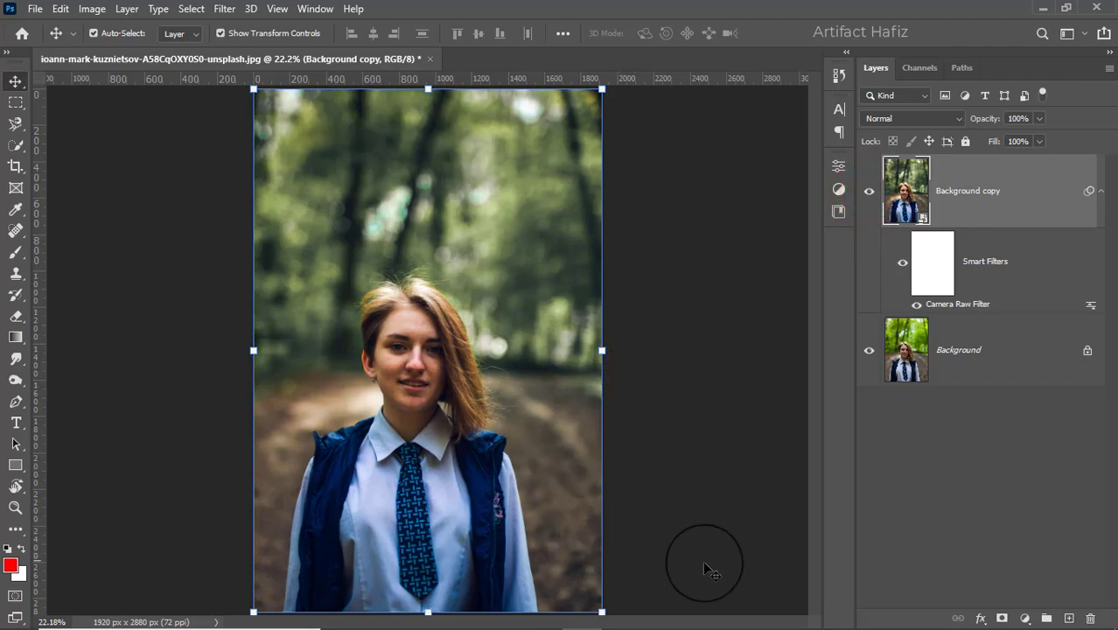